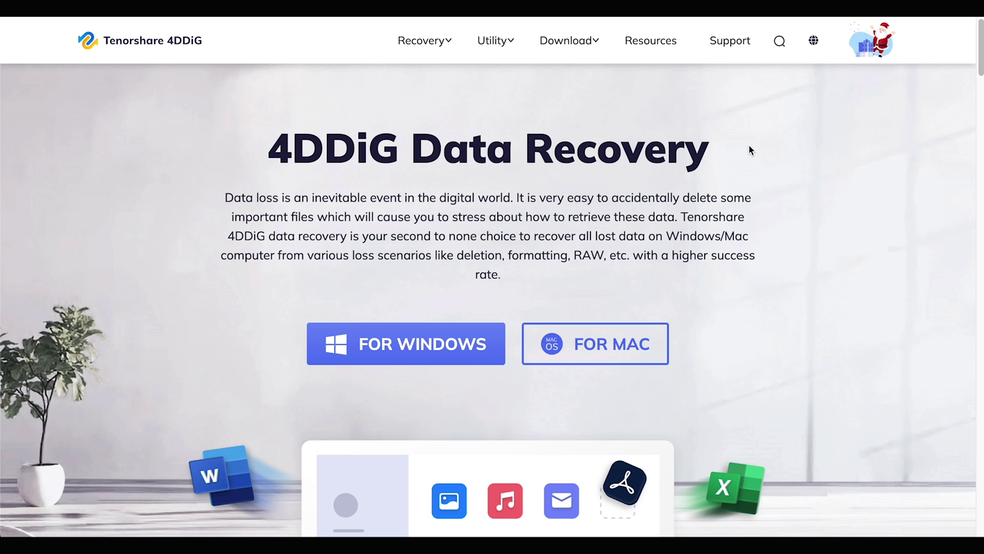
# Open the Christmas & New Year sales page offering up to 75% off until Jan 6, 2022.
pyautogui.click(864, 50)
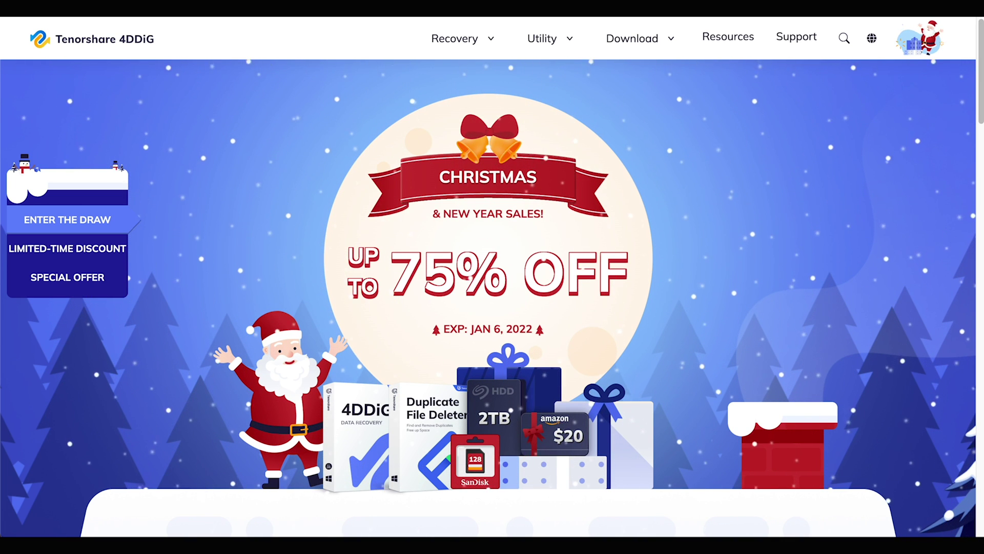
pyautogui.scroll(-2, 522, 283)
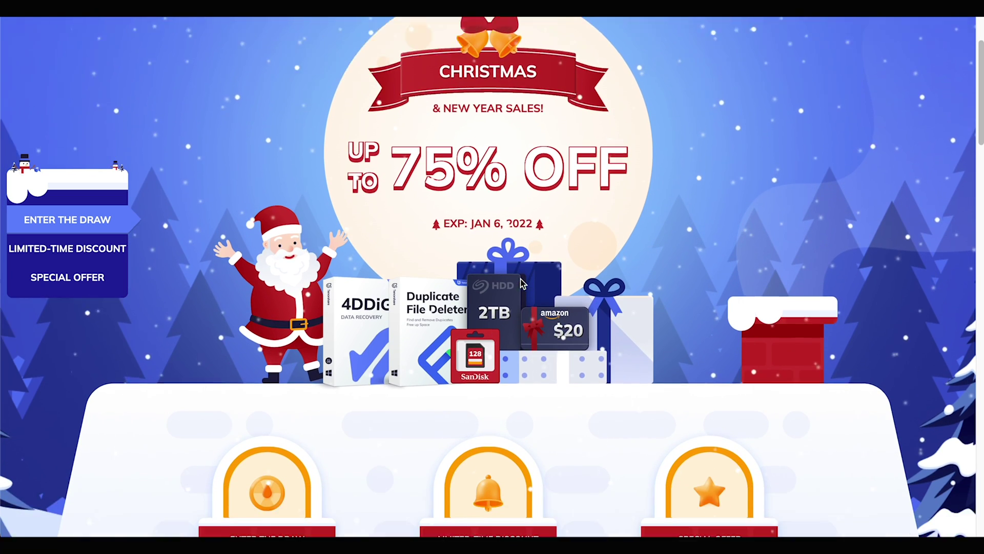
pyautogui.scroll(-4, 523, 271)
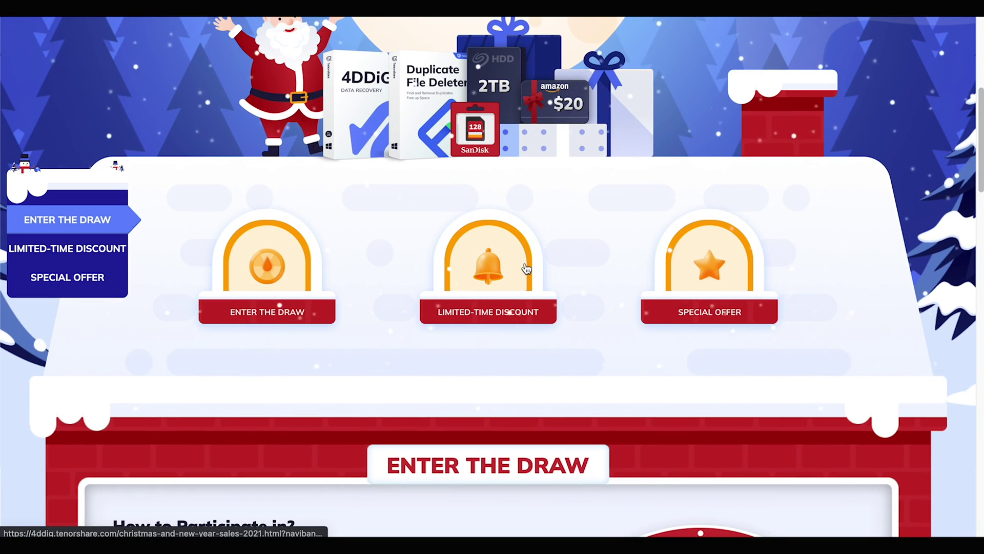
pyautogui.scroll(-1, 525, 267)
pyautogui.scroll(-1, 526, 266)
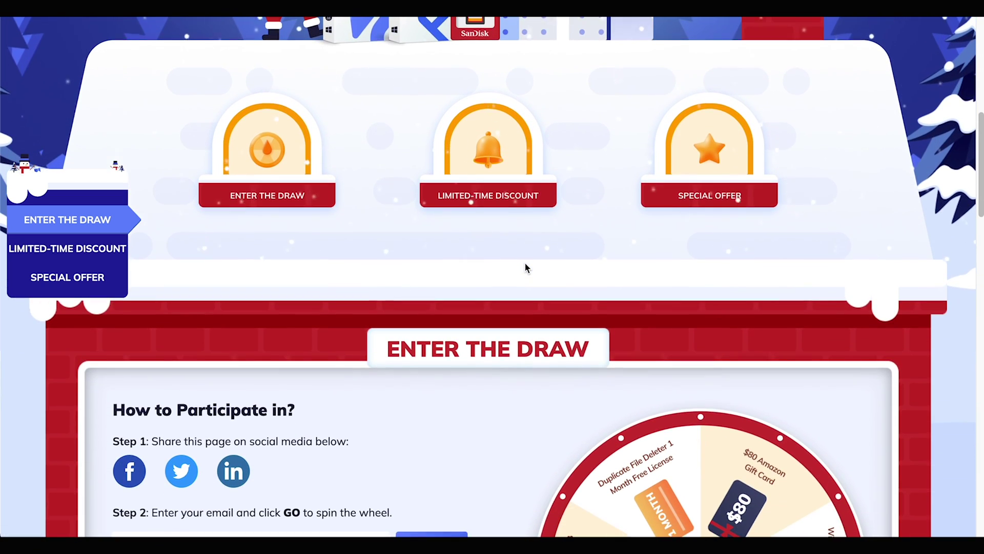
pyautogui.scroll(-4, 525, 262)
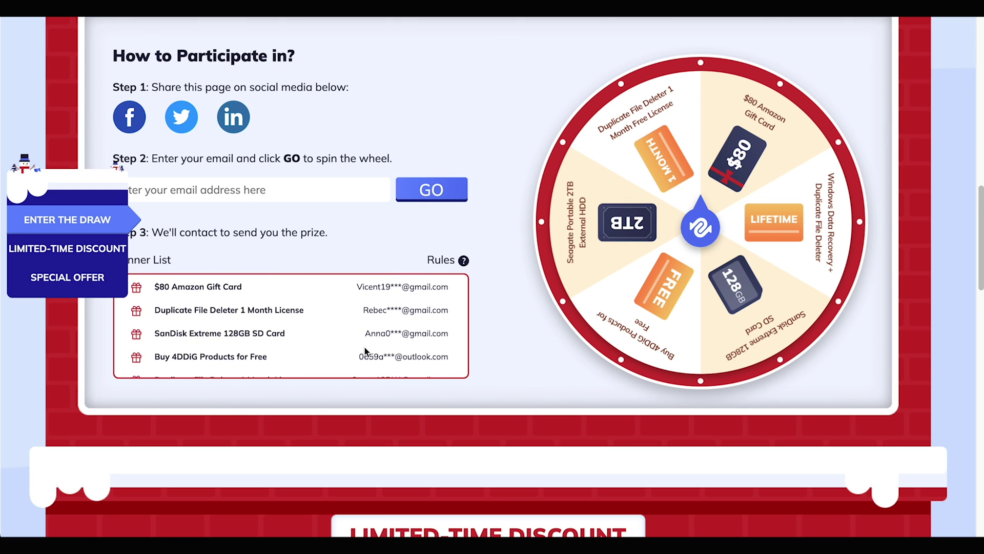
pyautogui.scroll(-6, 365, 351)
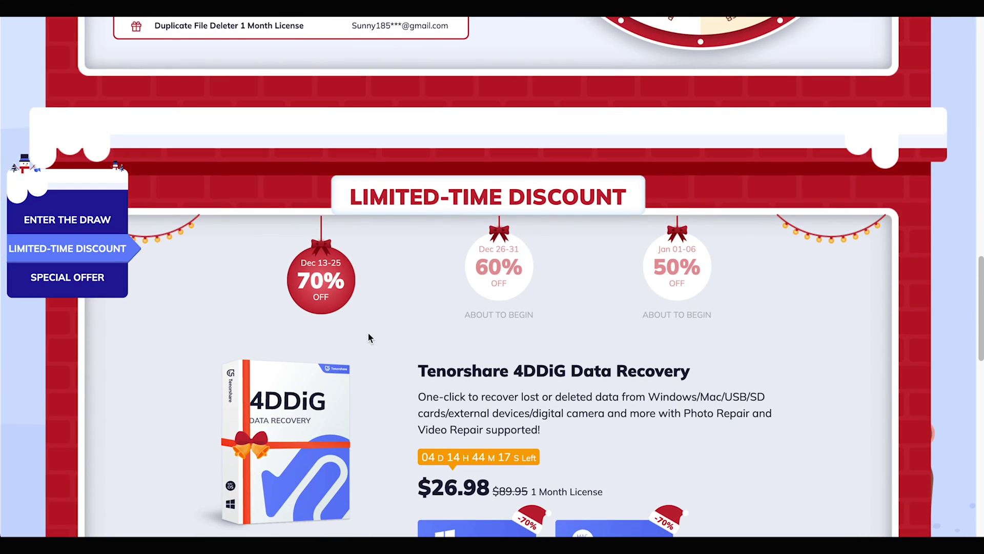
pyautogui.scroll(-2, 368, 334)
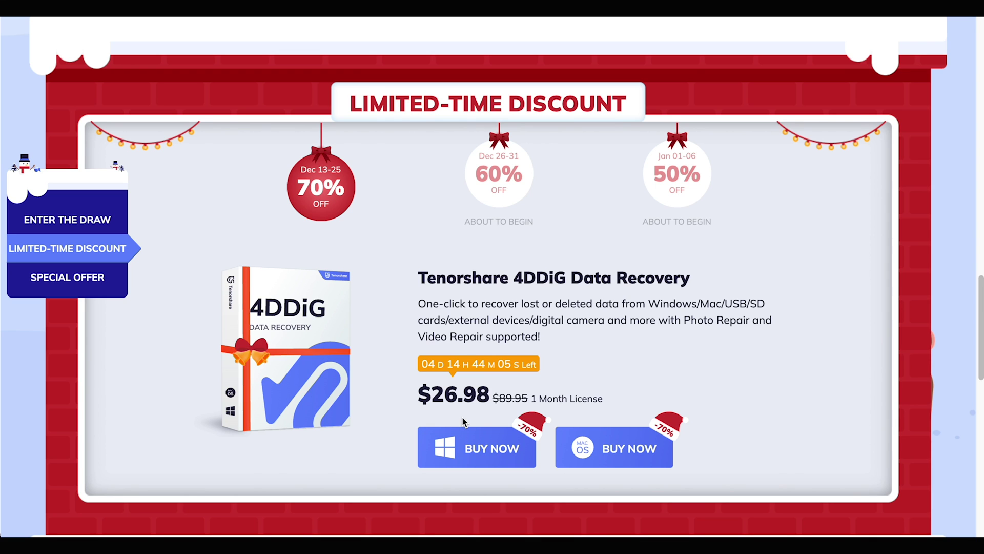
pyautogui.scroll(-8, 575, 386)
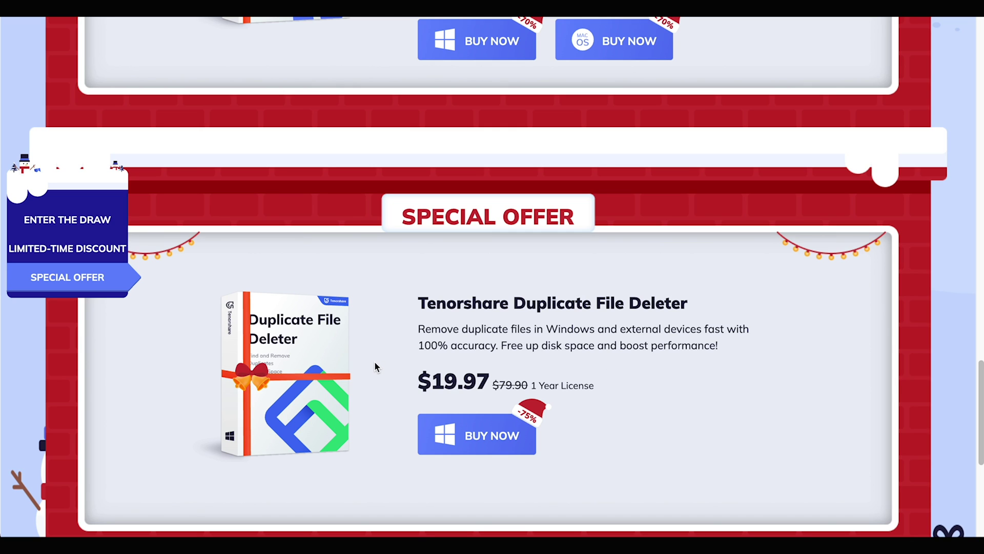
pyautogui.scroll(10, 413, 335)
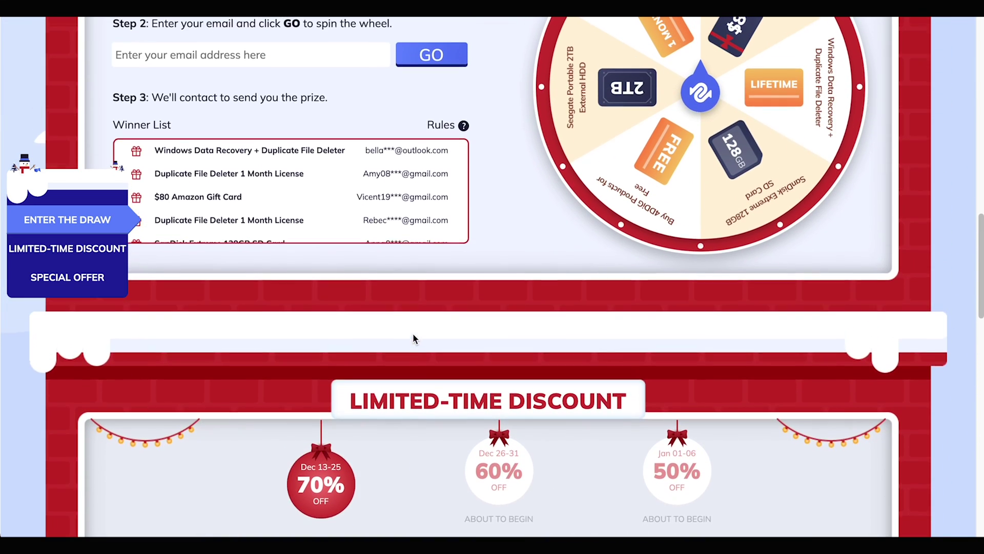
pyautogui.scroll(2, 413, 339)
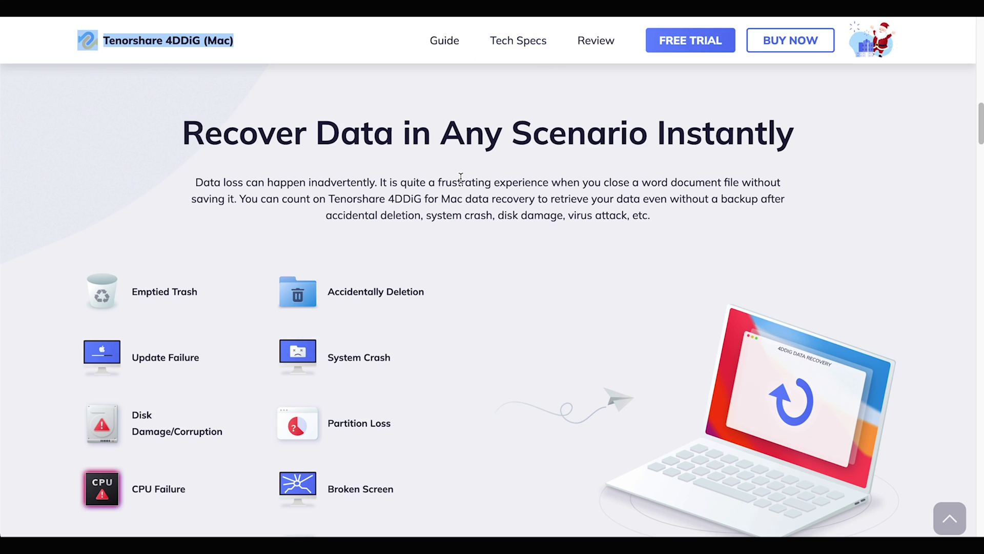
# Scroll down through the Mac recovery scenarios, then back up to the page top.
pyautogui.scroll(-2, 461, 176)
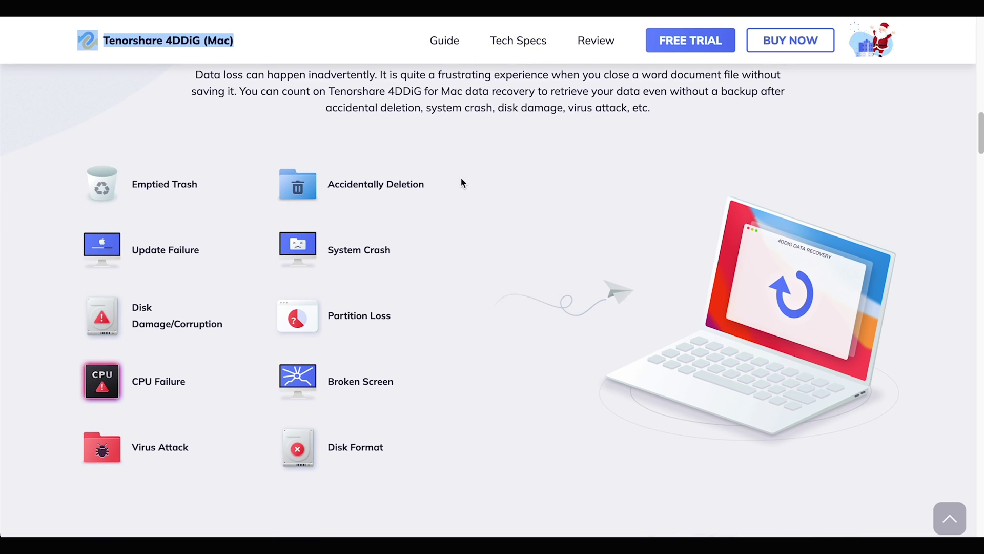
pyautogui.scroll(-1, 461, 180)
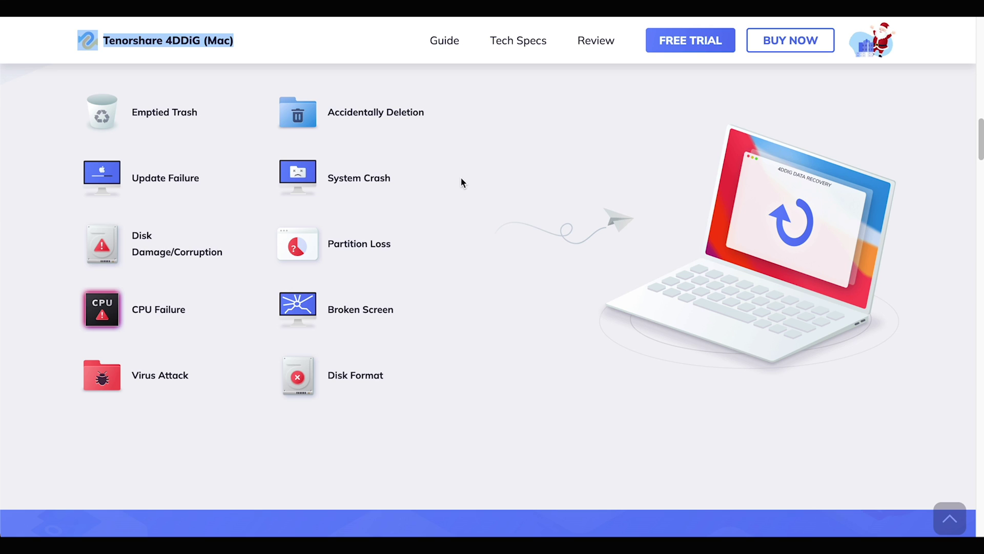
pyautogui.scroll(-1, 461, 183)
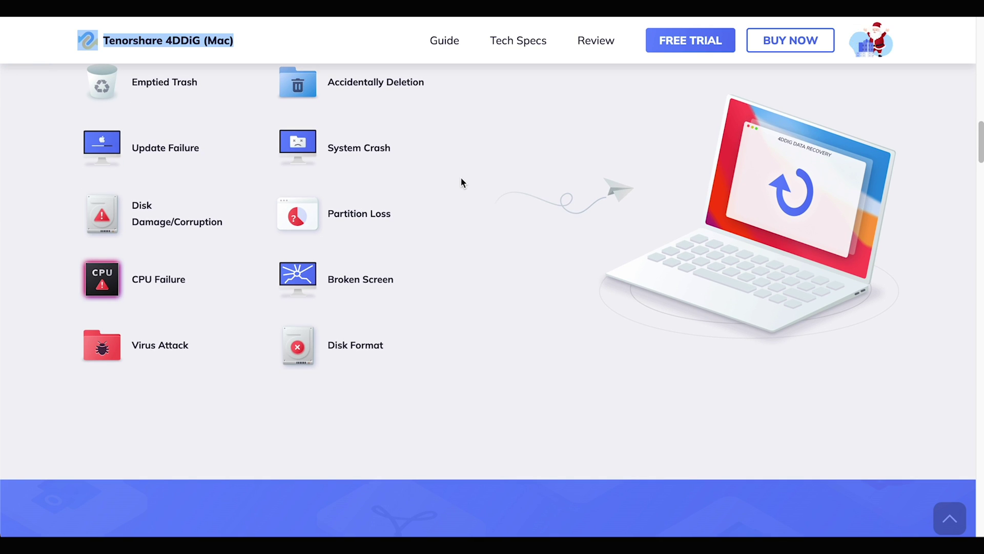
pyautogui.scroll(-1, 461, 182)
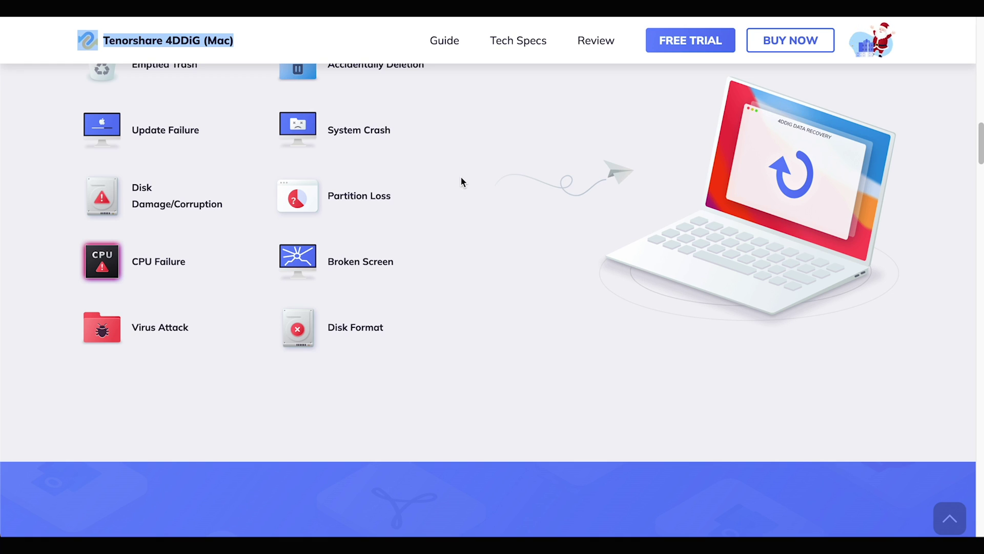
pyautogui.scroll(-1, 481, 151)
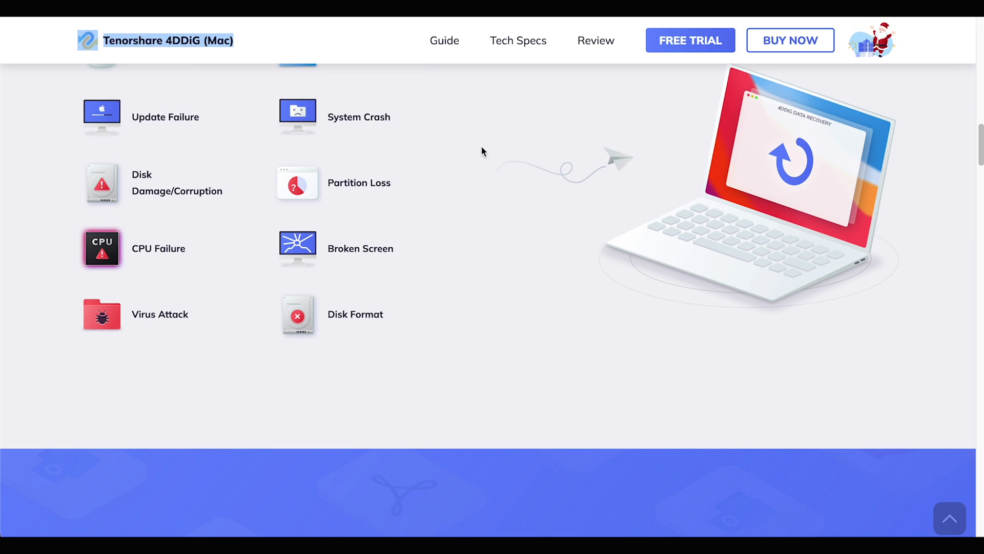
pyautogui.scroll(-6, 481, 152)
pyautogui.scroll(3, 481, 152)
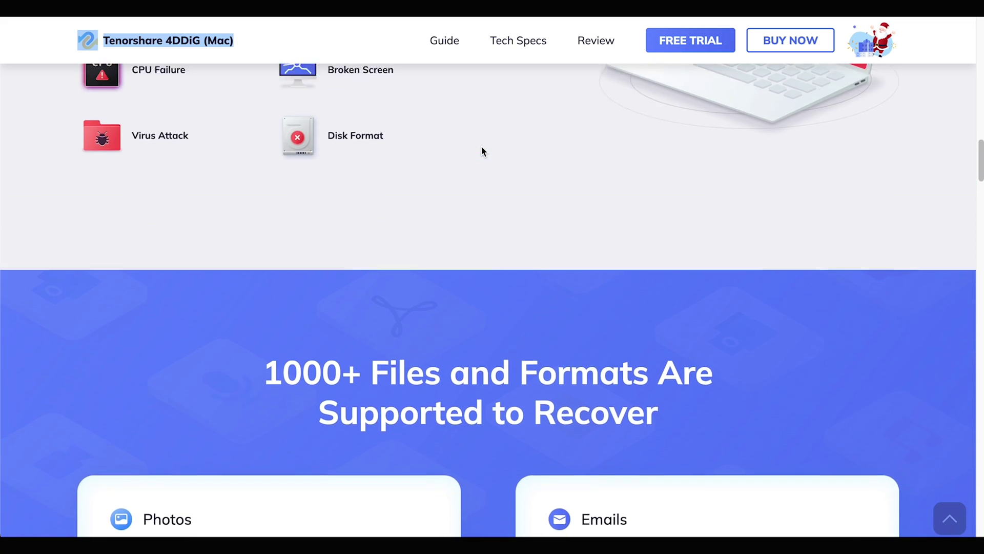
pyautogui.scroll(5, 481, 146)
pyautogui.scroll(3, 482, 146)
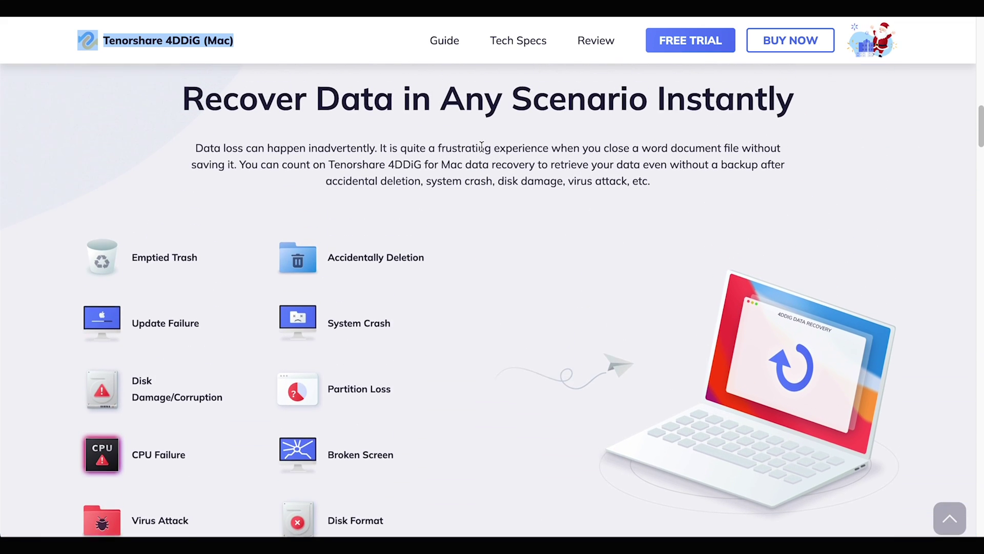
pyautogui.scroll(2, 482, 147)
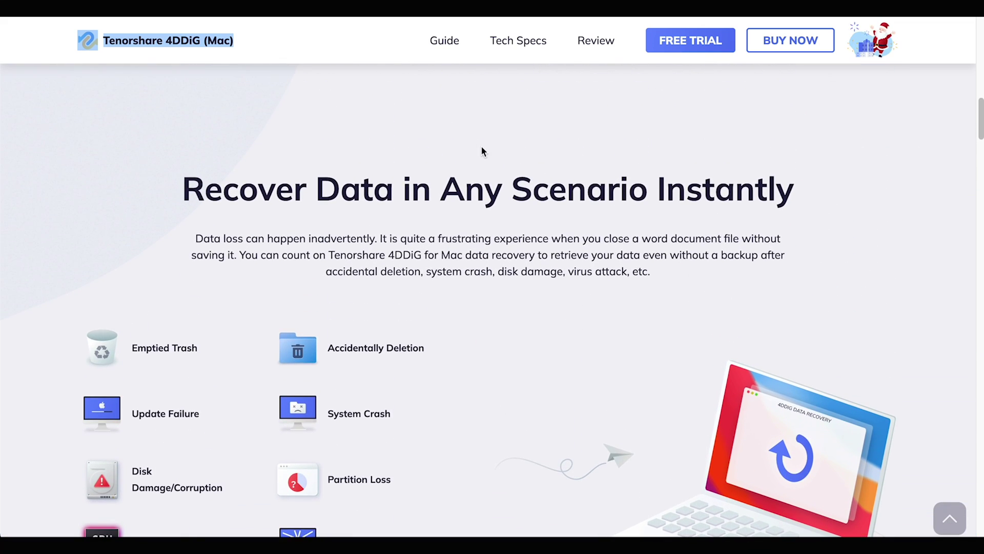
pyautogui.scroll(6, 481, 151)
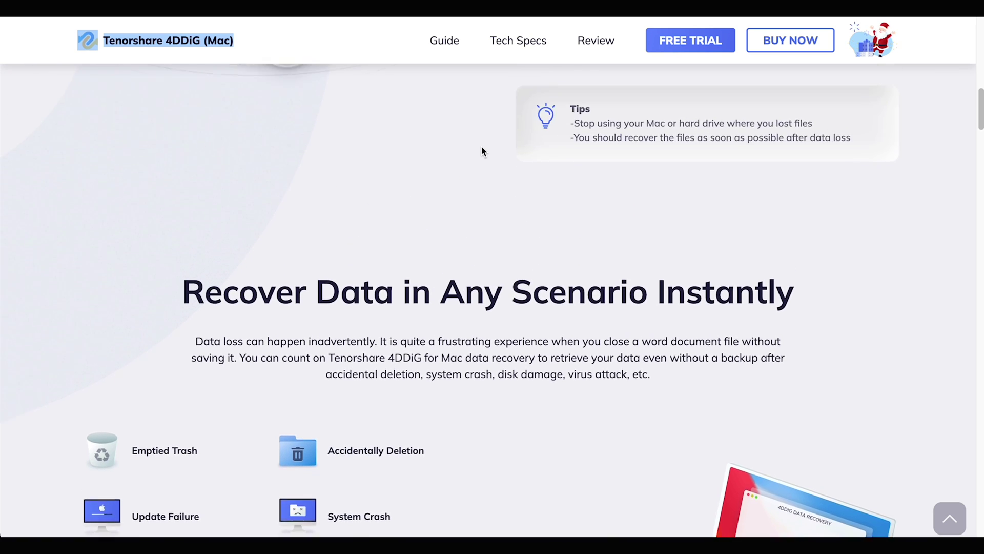
pyautogui.scroll(14, 481, 151)
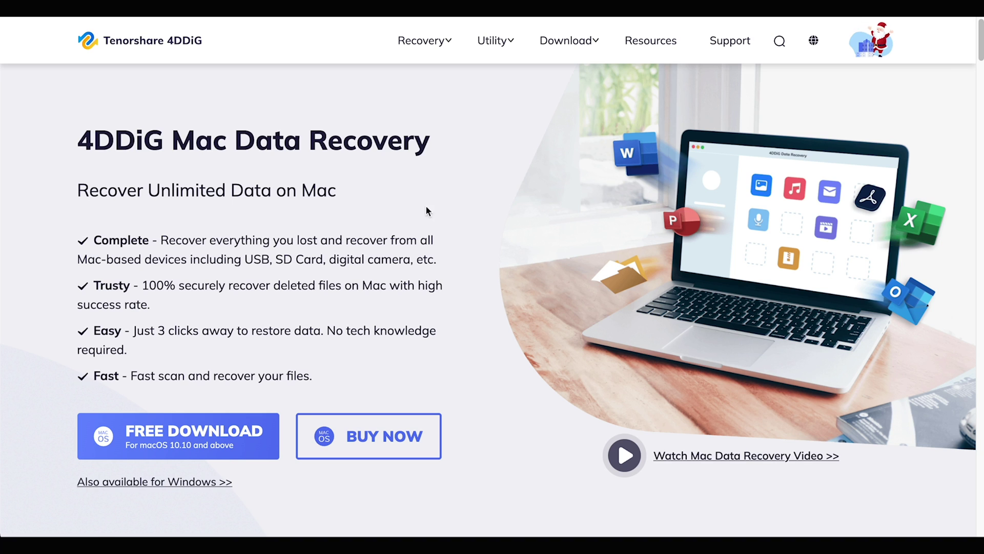
# Scroll down to 'Support More, Worry Less', listing APFS, HFS+, FAT32 and exFAT support.
pyautogui.scroll(-2, 421, 314)
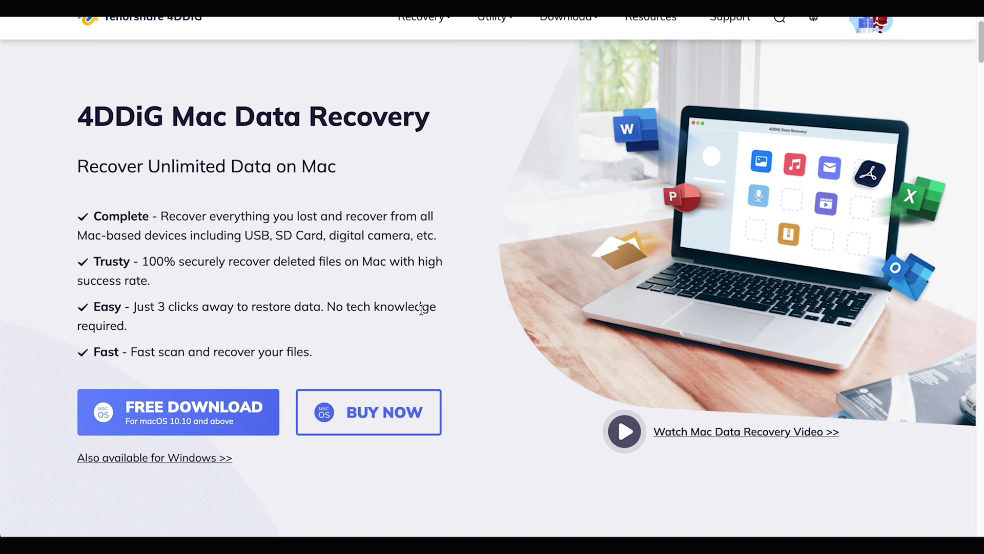
pyautogui.scroll(-20, 421, 314)
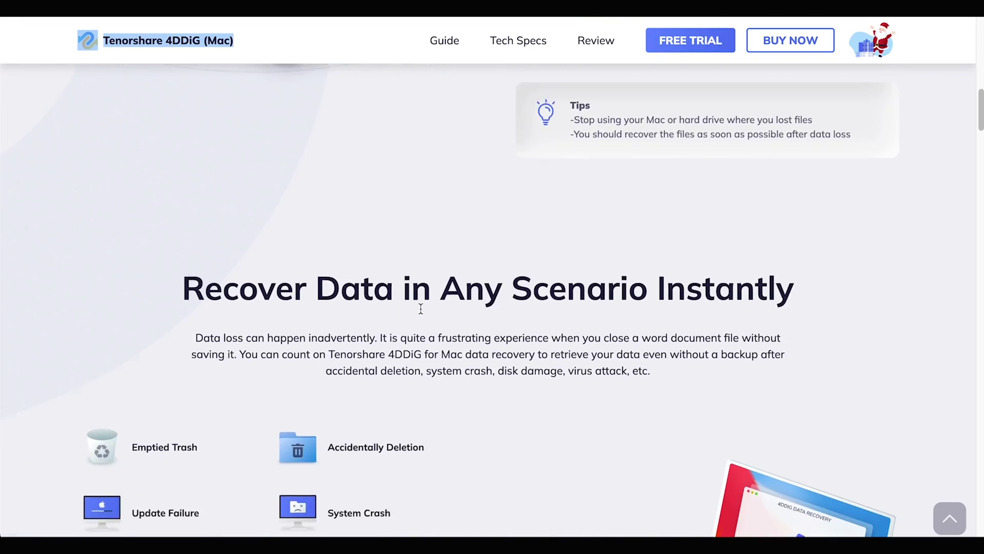
pyautogui.scroll(-9, 421, 313)
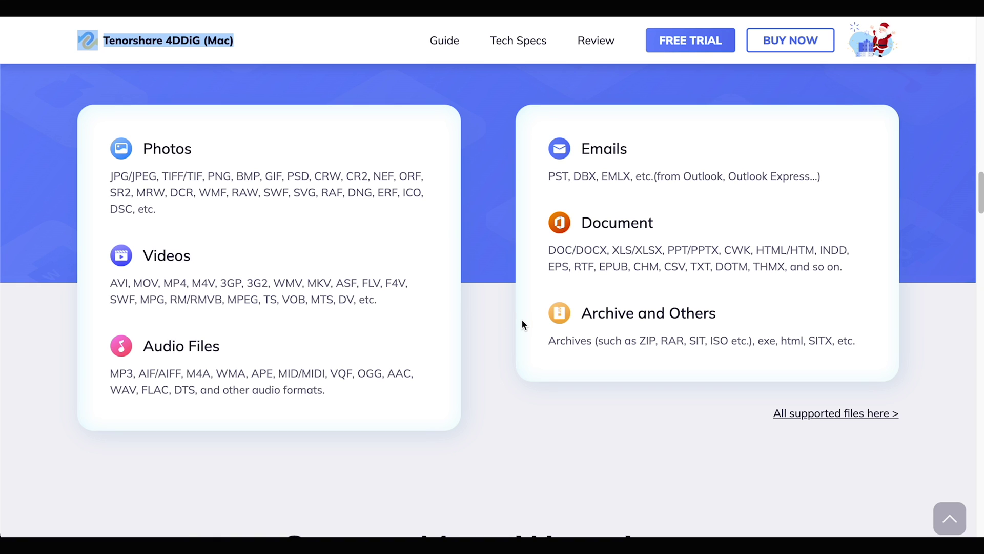
pyautogui.scroll(-8, 521, 320)
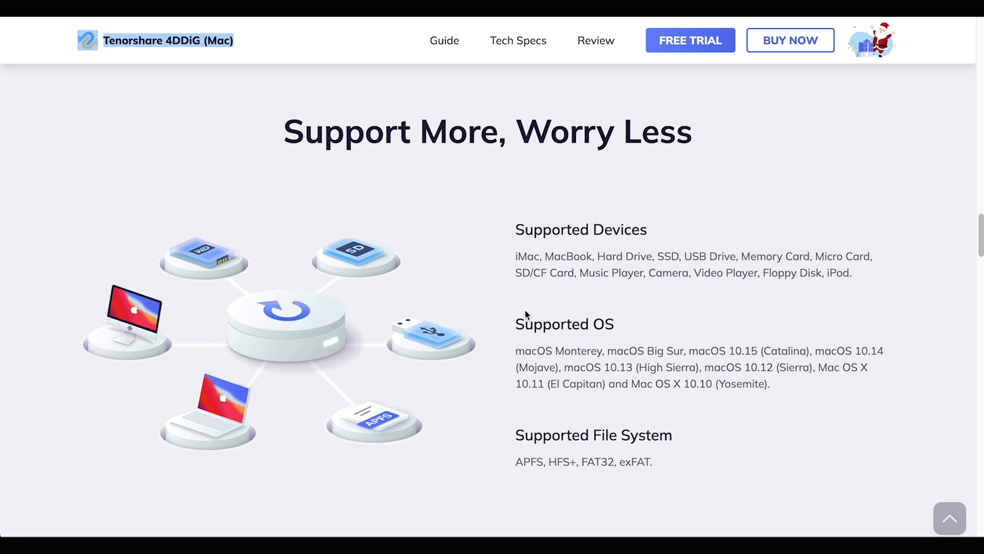
pyautogui.scroll(-1, 525, 314)
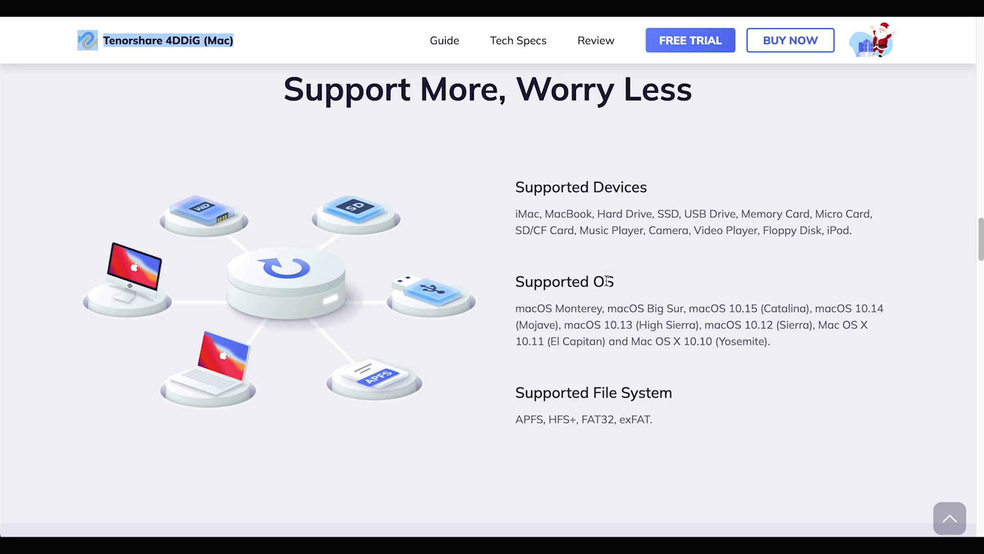
# Scroll through the scan modes, features and 3-step recovery sections of the Mac page.
pyautogui.scroll(-2, 606, 281)
pyautogui.scroll(-3, 607, 281)
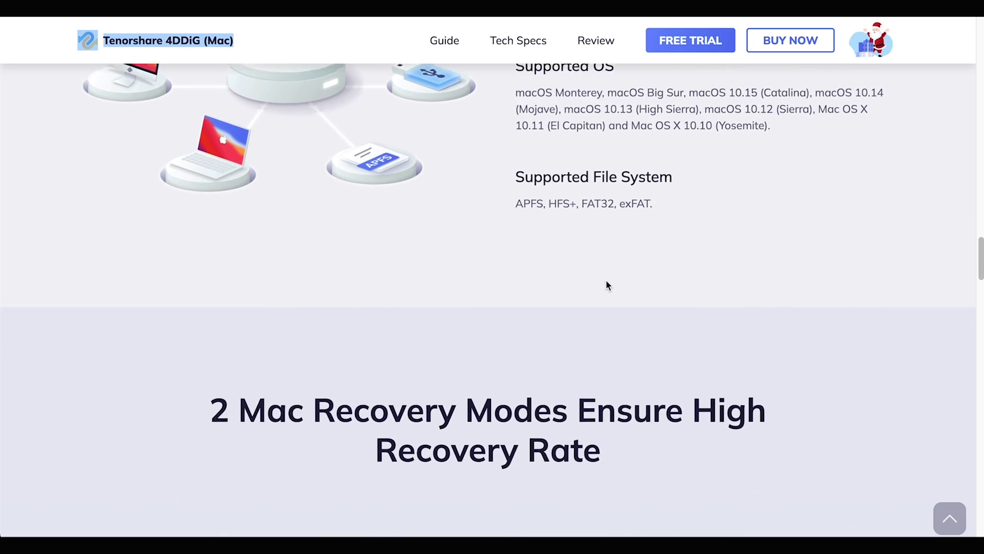
pyautogui.scroll(-8, 606, 281)
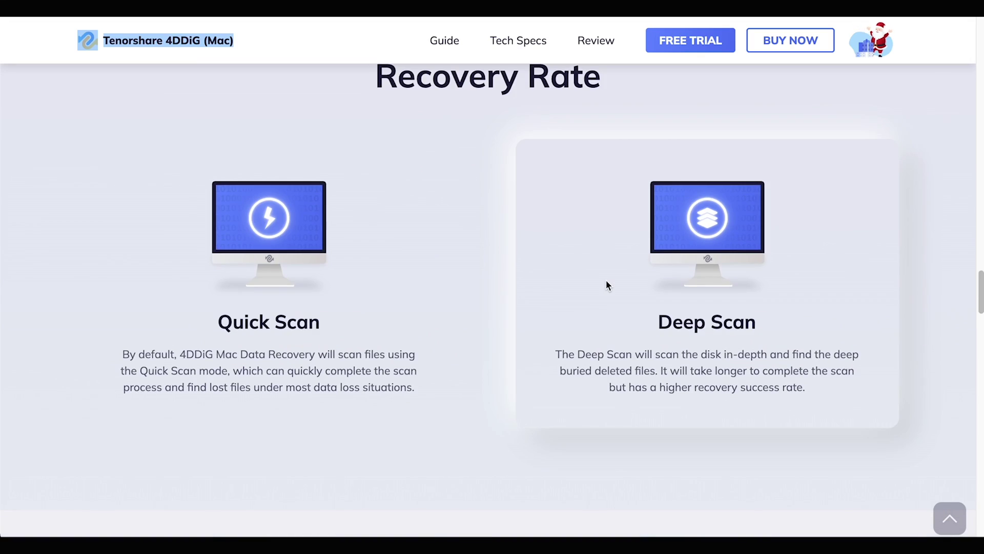
pyautogui.scroll(1, 605, 285)
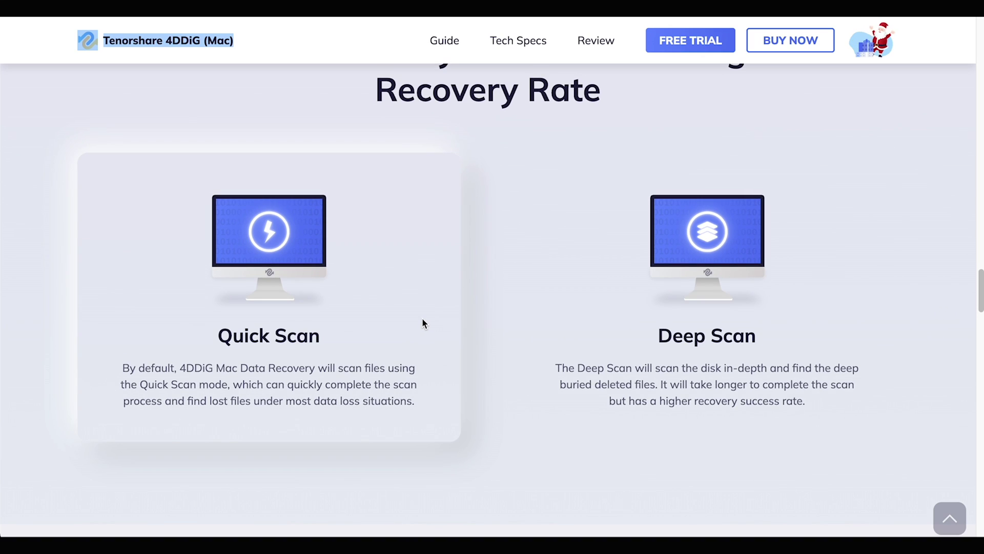
pyautogui.scroll(-7, 423, 320)
pyautogui.scroll(-4, 422, 318)
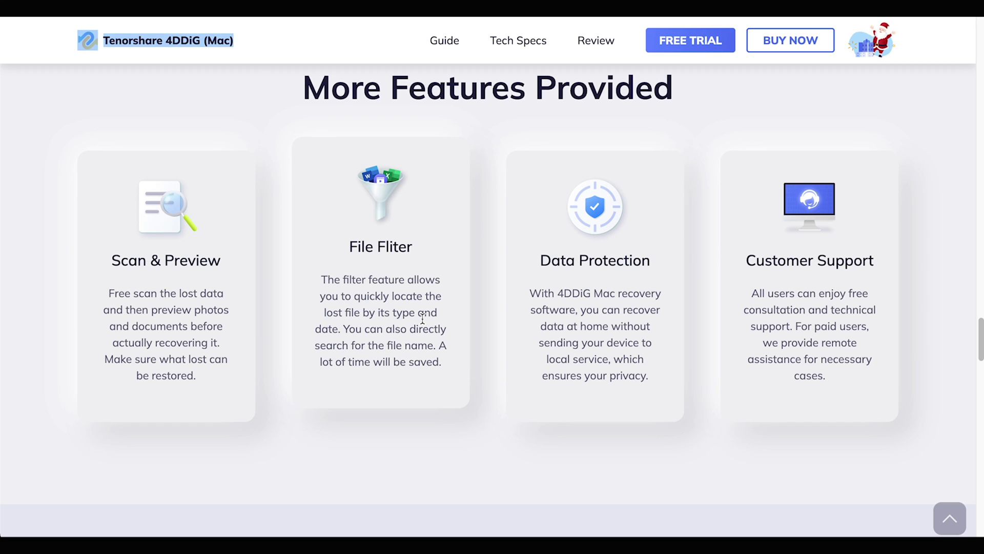
pyautogui.scroll(1, 422, 318)
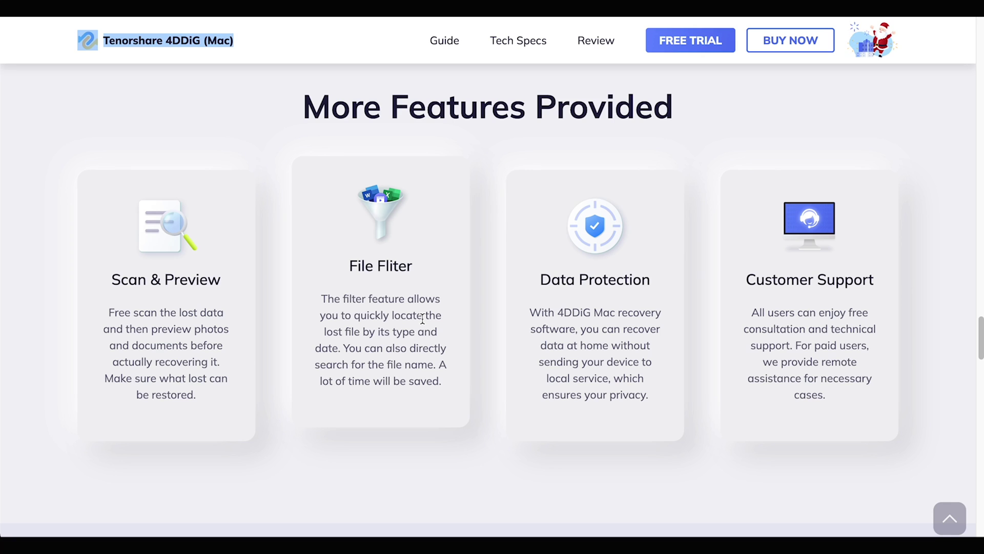
pyautogui.scroll(-8, 422, 319)
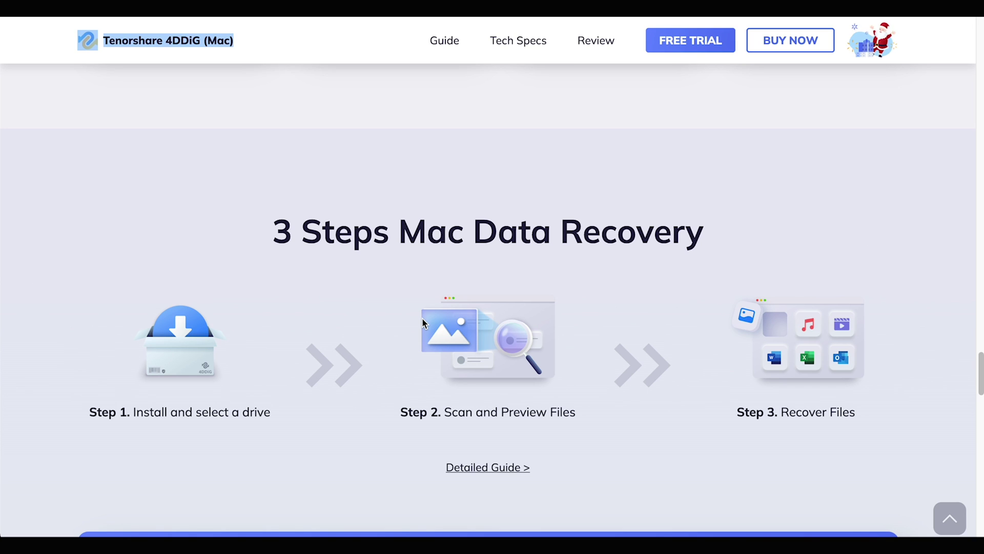
pyautogui.scroll(-4, 422, 320)
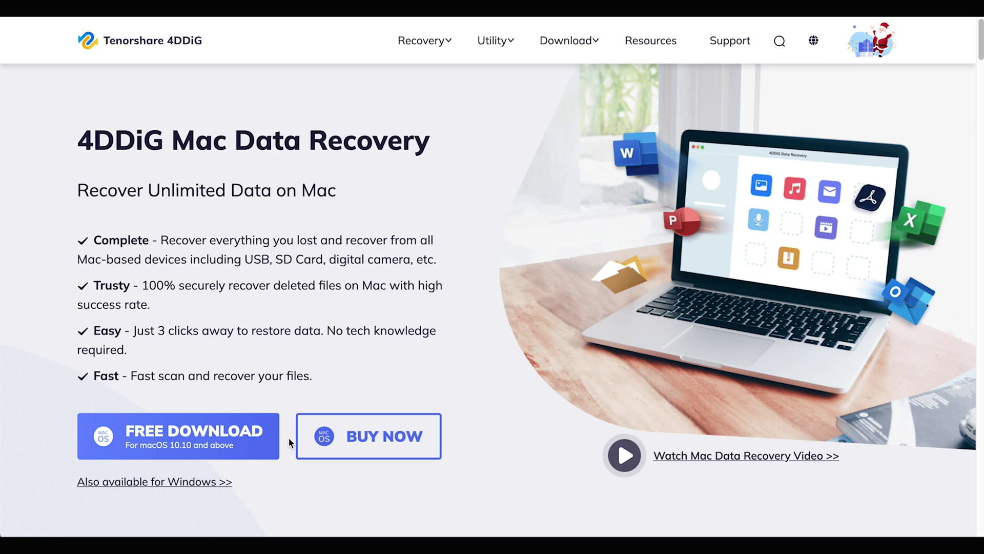
# Download and launch 4DDiG for Mac, then expand and collapse the Hard Drives list.
pyautogui.click(237, 441)
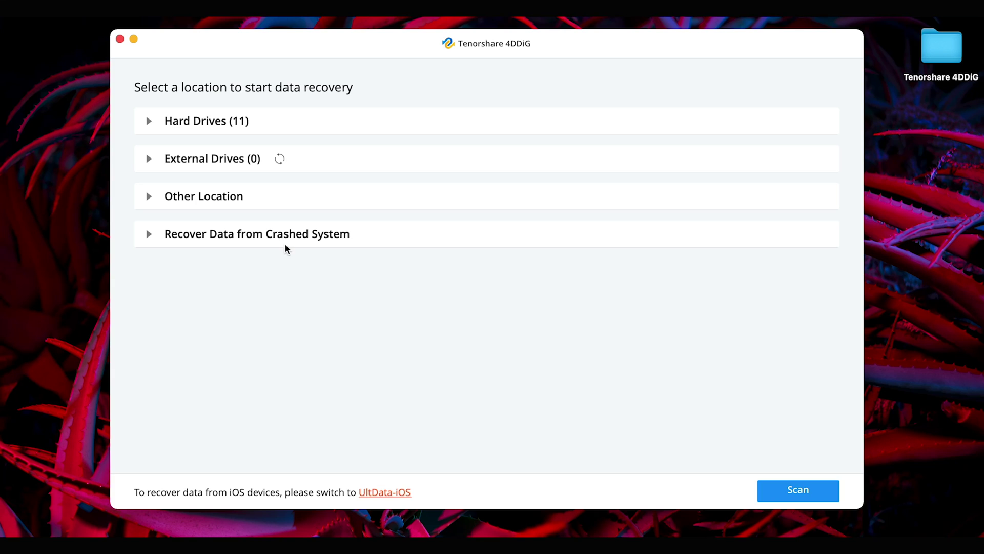
pyautogui.click(149, 121)
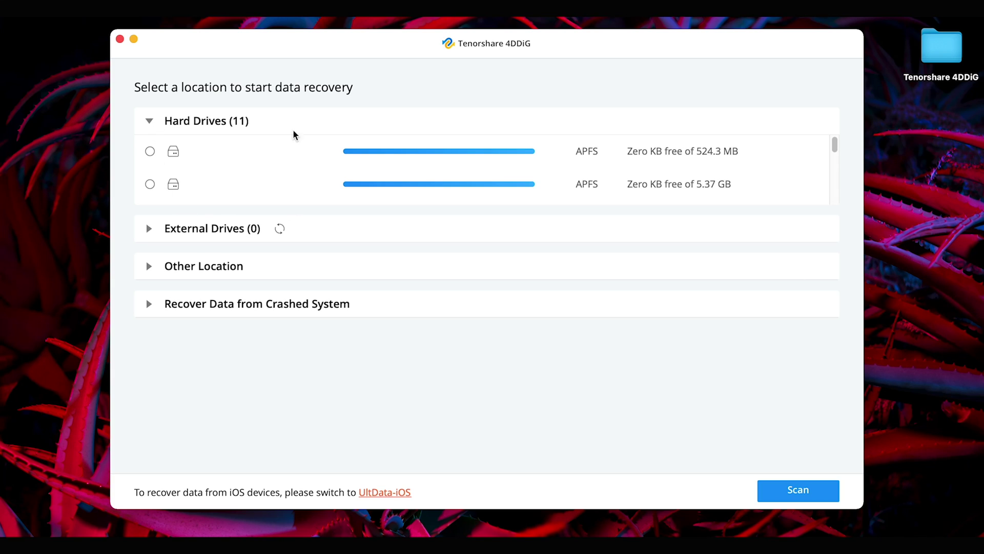
pyautogui.click(149, 152)
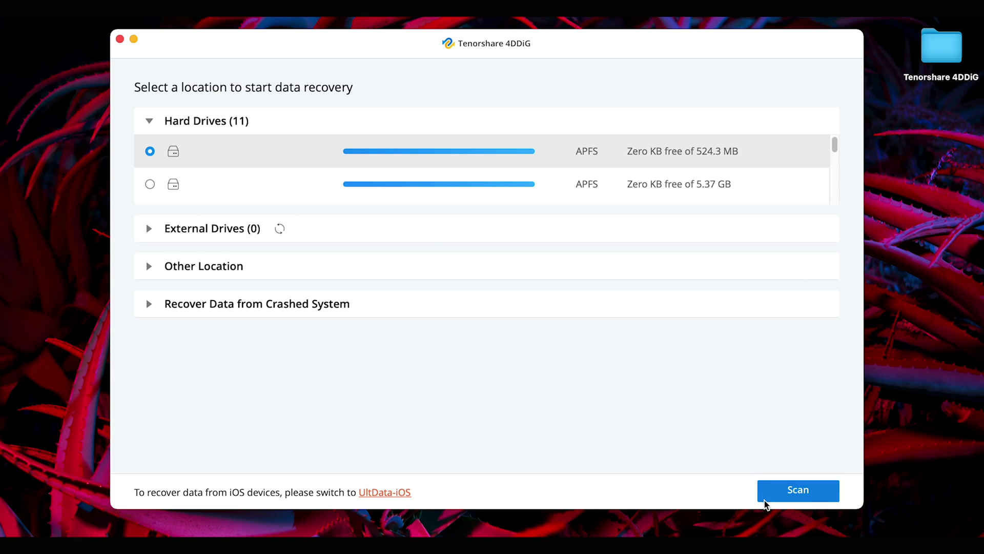
pyautogui.click(148, 130)
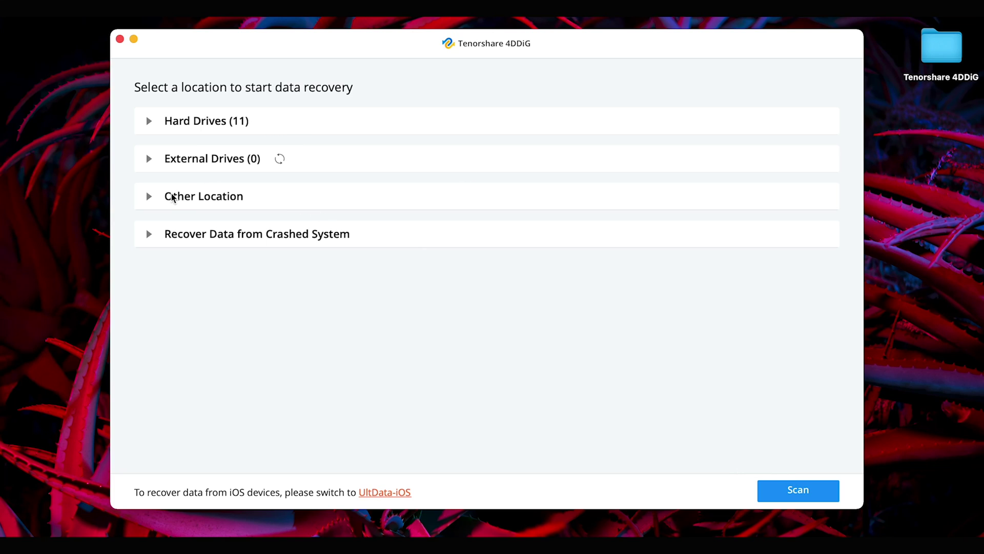
# Expand and collapse the Other Location and Recover Data from Crashed System sections.
pyautogui.click(149, 197)
pyautogui.click(155, 227)
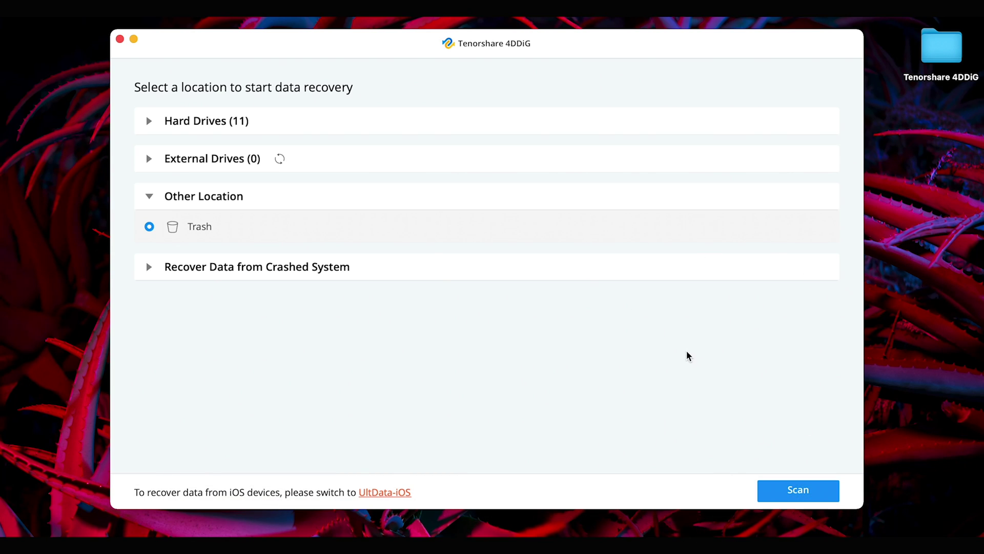
pyautogui.click(149, 267)
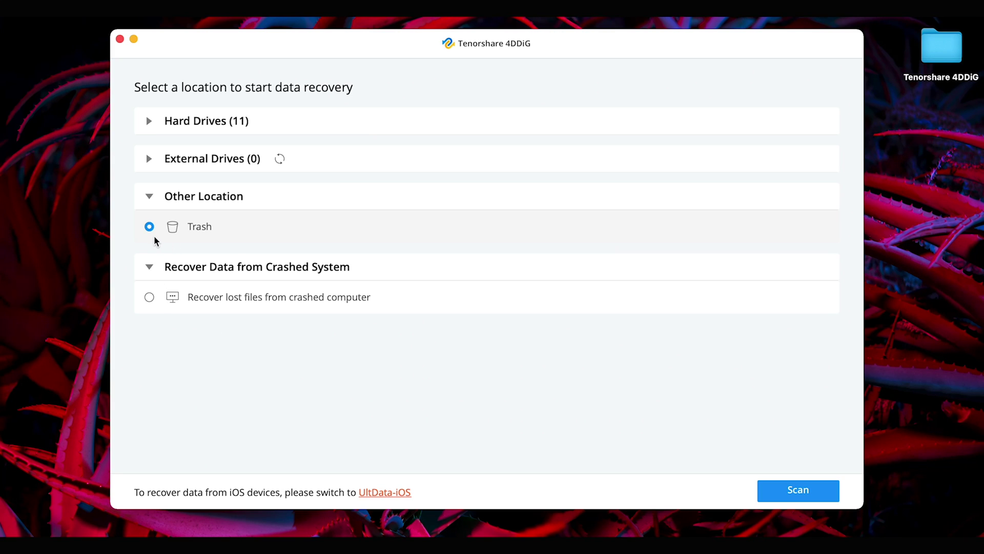
pyautogui.click(149, 195)
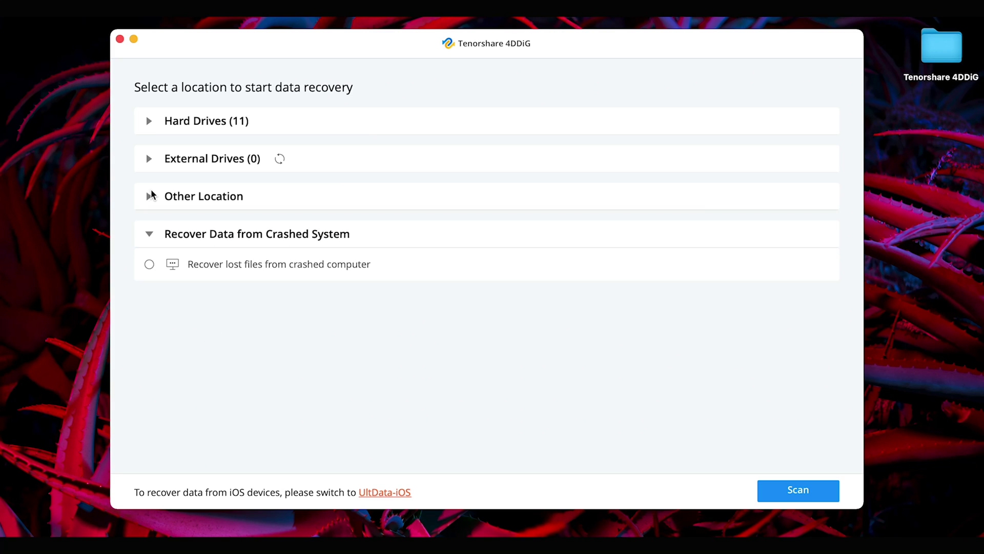
pyautogui.click(150, 235)
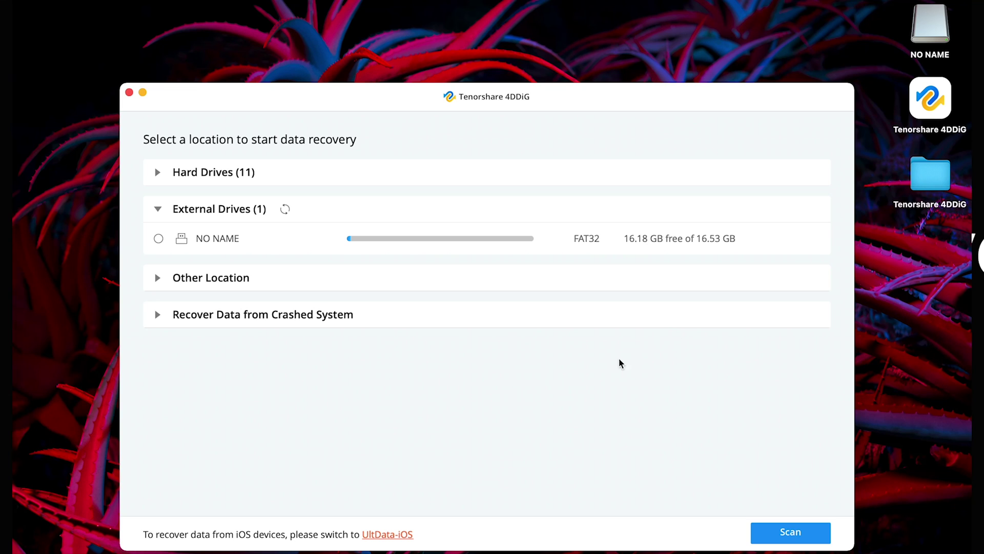
# Open the NO NAME card in Finder to see it is empty, then close the window.
pyautogui.click(947, 34)
pyautogui.doubleClick(947, 34)
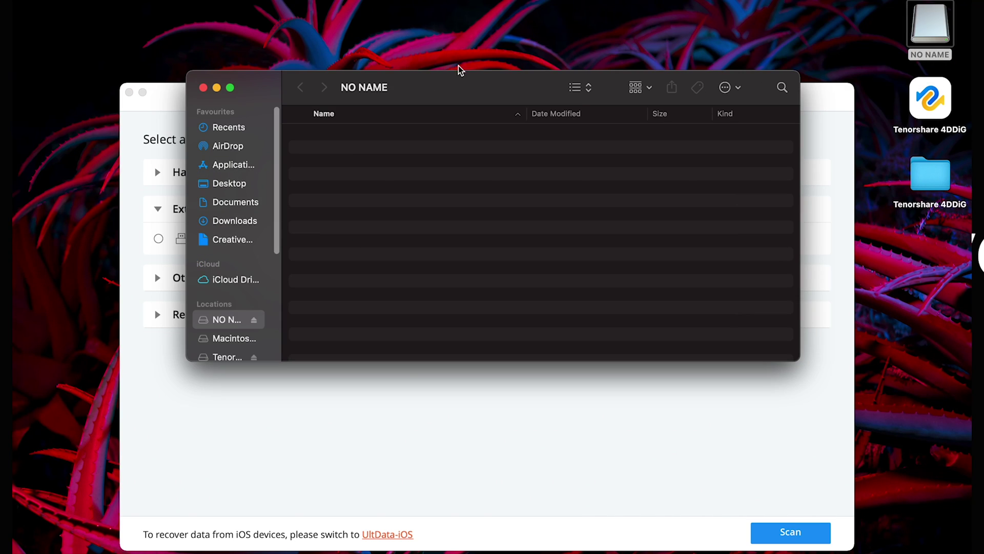
pyautogui.moveTo(424, 88); pyautogui.dragTo(455, 178)
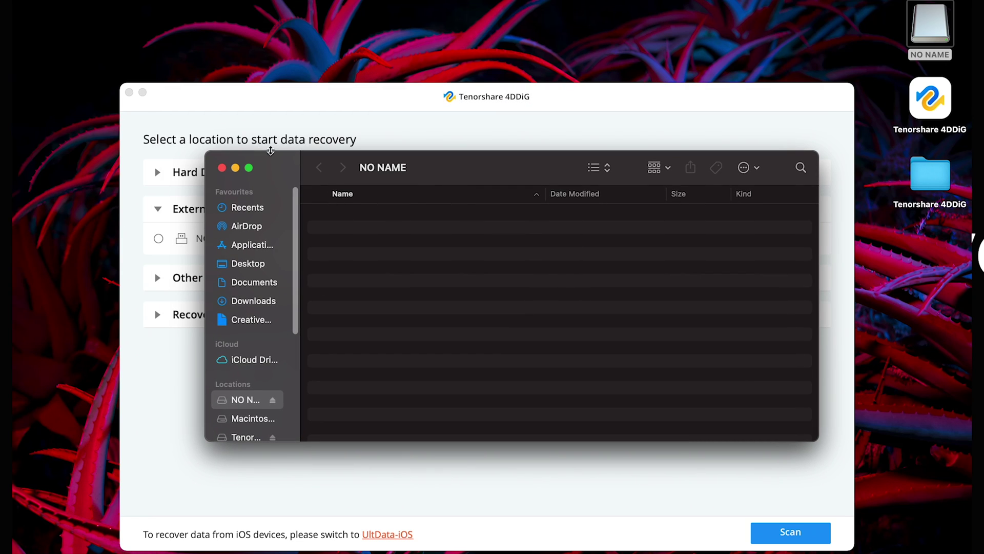
pyautogui.click(222, 168)
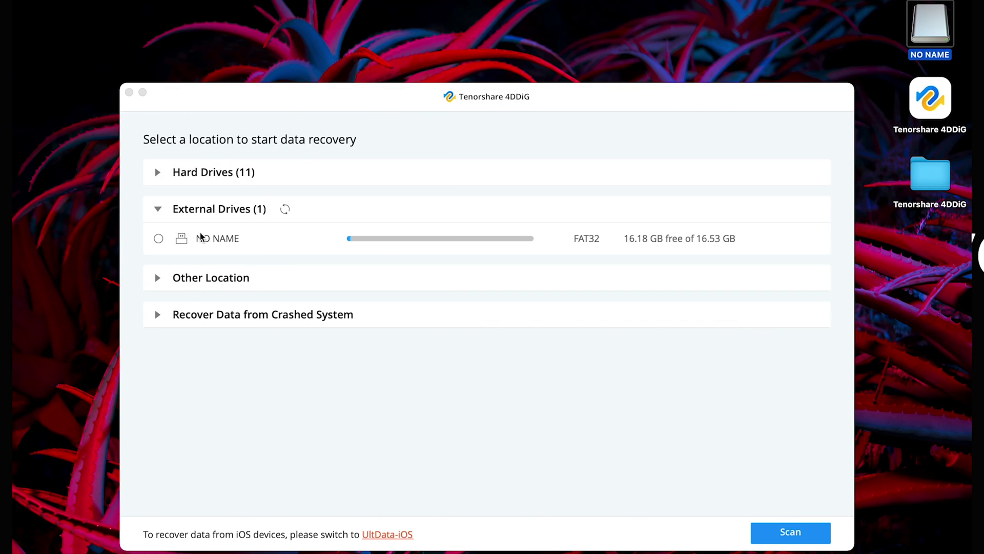
# Select the NO NAME external drive and scan it, showing 121 items (4.07 GB).
pyautogui.click(158, 238)
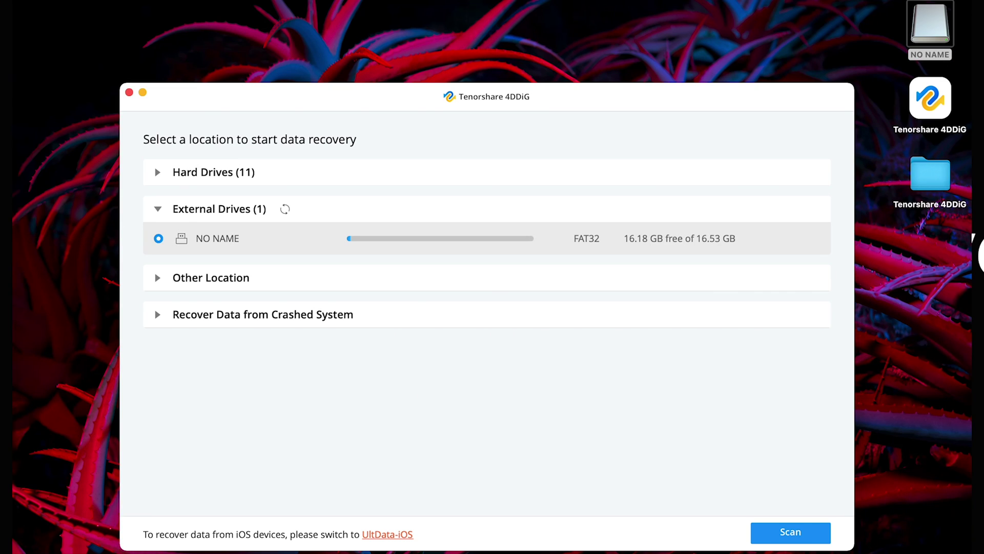
pyautogui.click(774, 533)
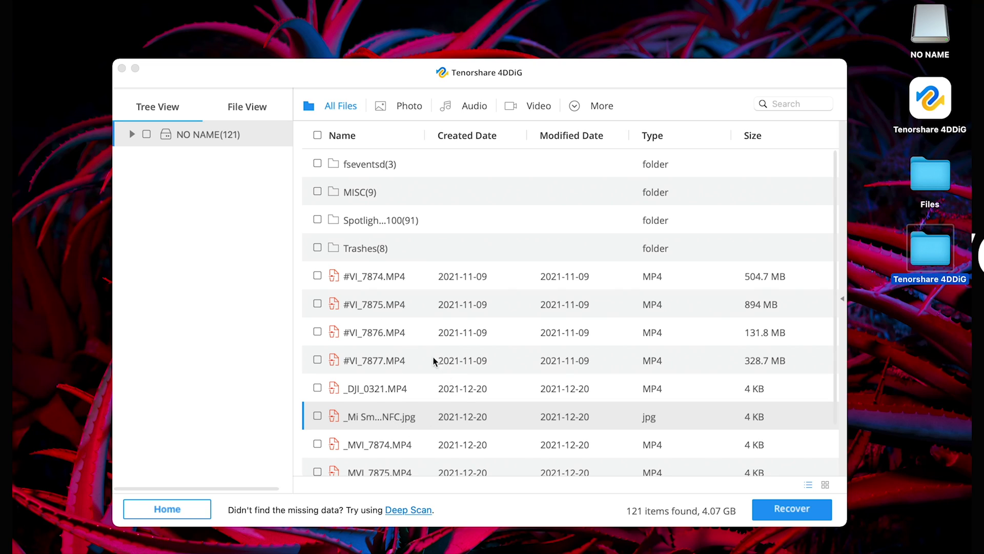
pyautogui.click(630, 515)
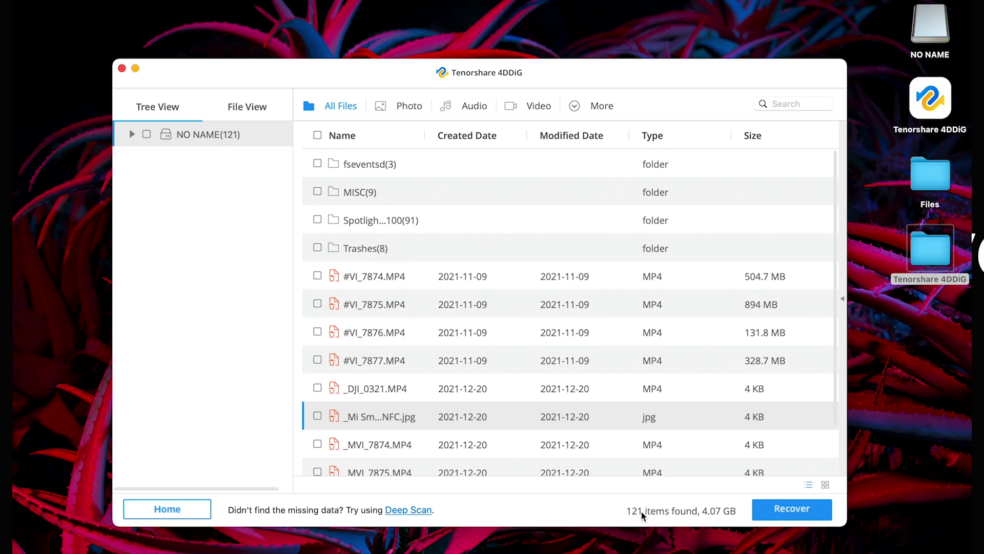
pyautogui.scroll(-2, 379, 352)
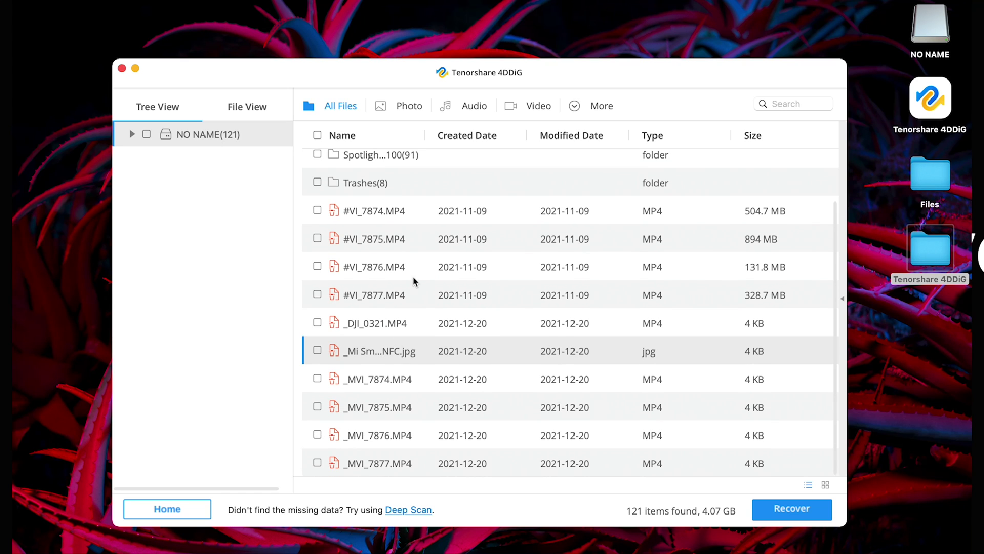
pyautogui.scroll(2, 428, 285)
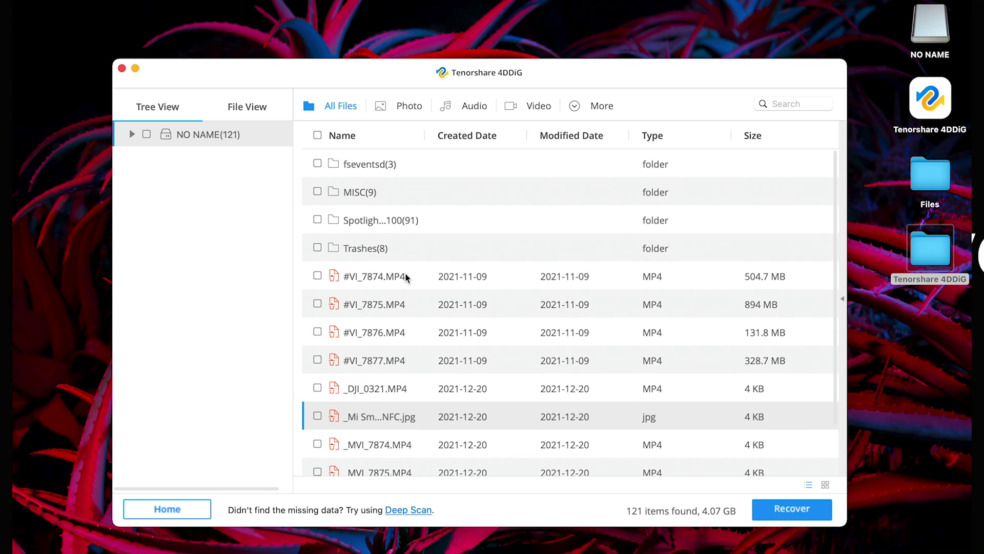
pyautogui.click(319, 164)
pyautogui.click(318, 191)
pyautogui.click(316, 220)
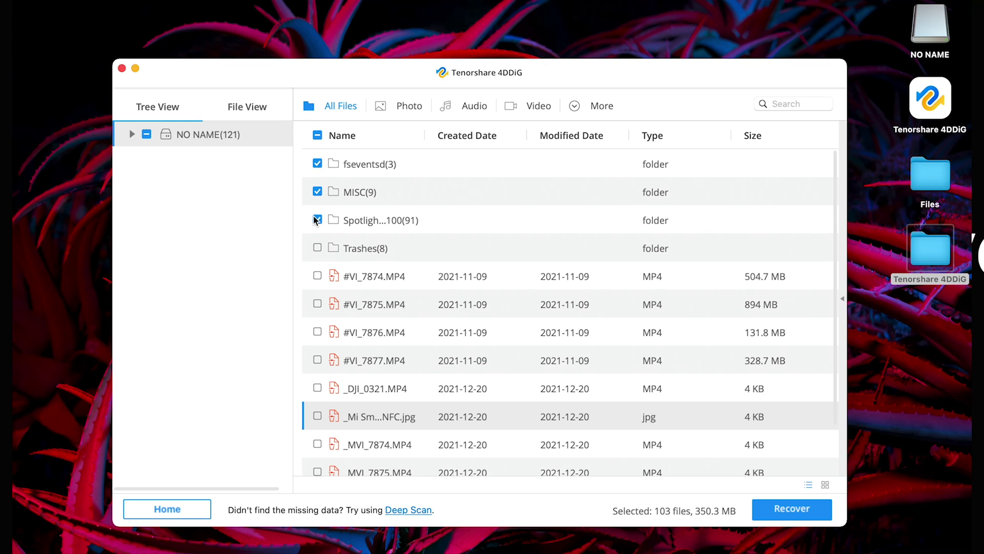
pyautogui.click(317, 248)
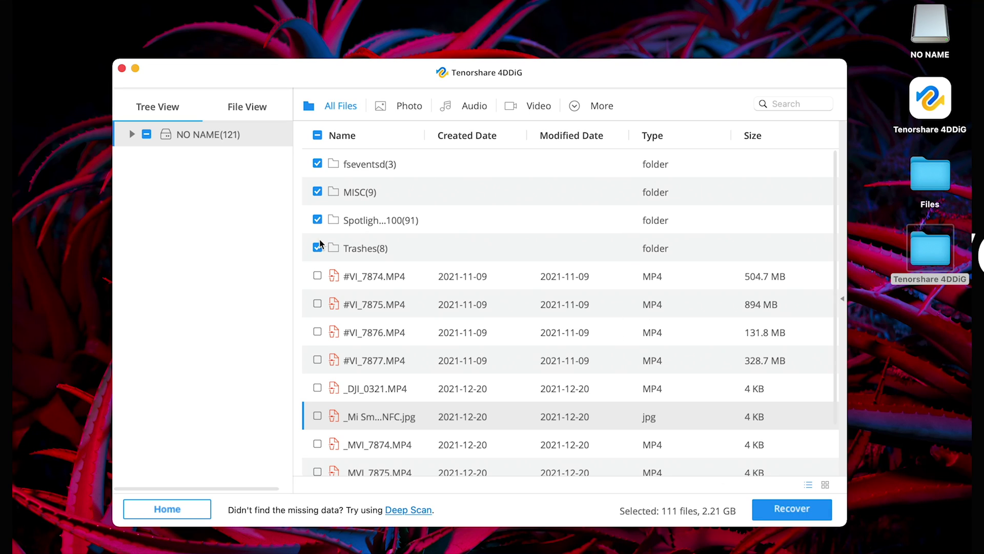
pyautogui.click(318, 248)
pyautogui.click(317, 219)
pyautogui.click(317, 192)
pyautogui.click(317, 164)
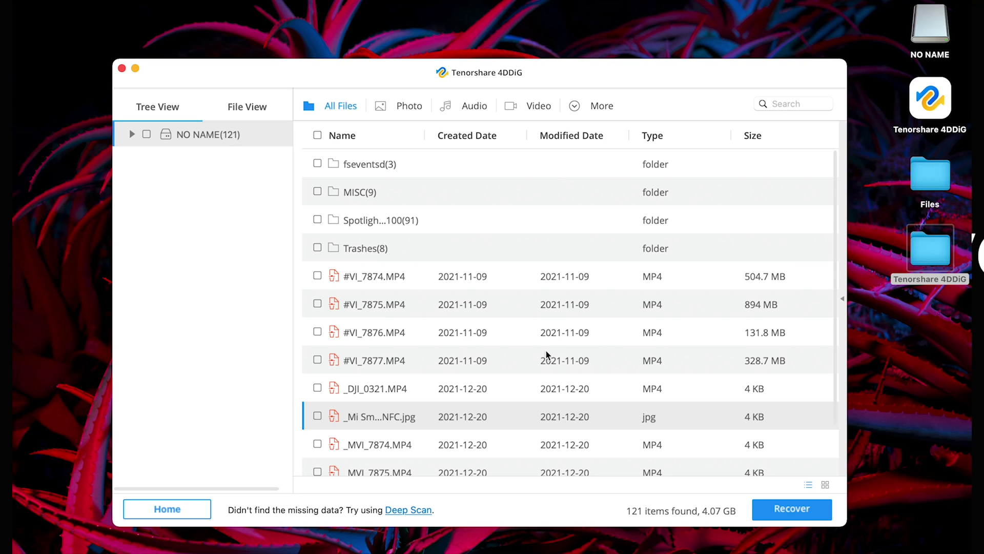
pyautogui.scroll(-2, 554, 380)
pyautogui.scroll(2, 555, 378)
pyautogui.scroll(-2, 513, 390)
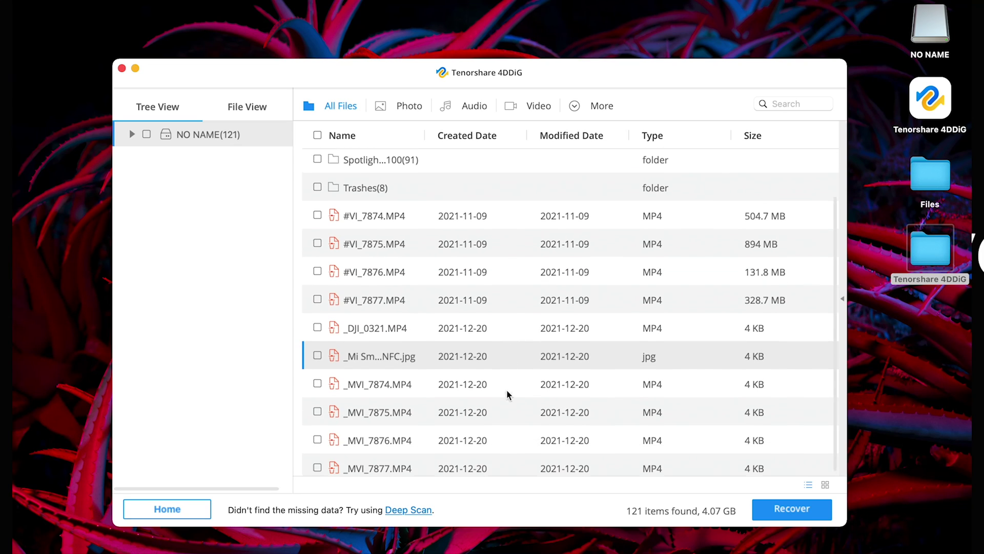
pyautogui.scroll(-1, 508, 395)
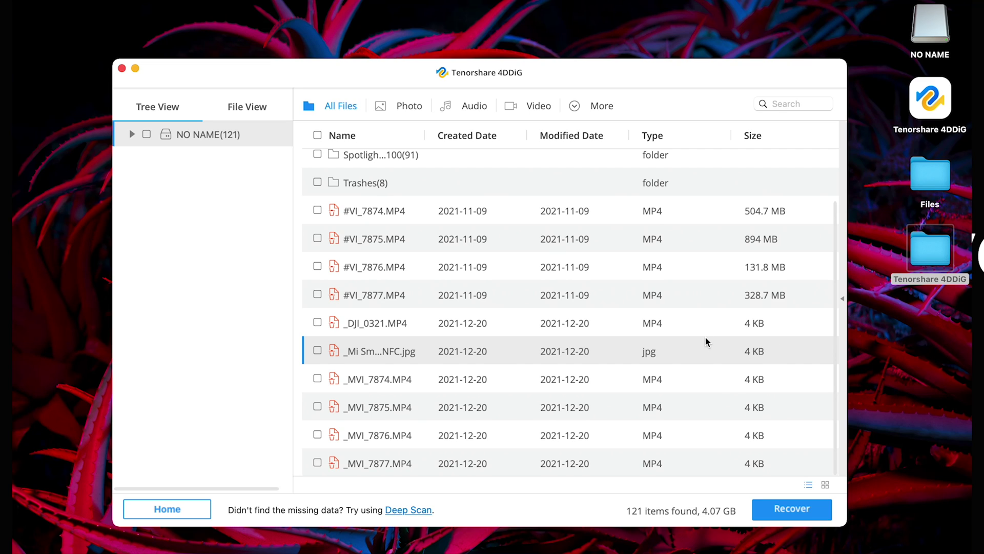
pyautogui.scroll(1, 615, 318)
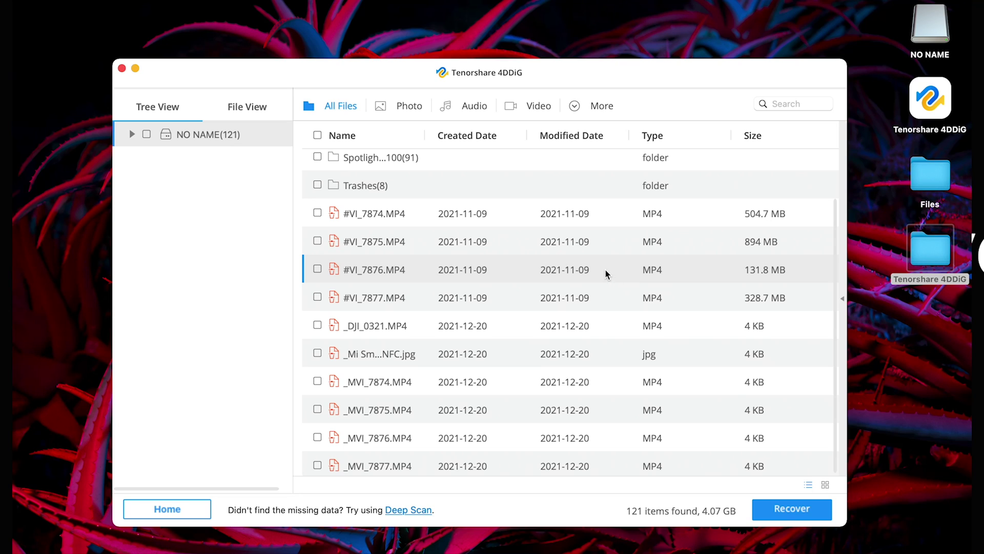
# Attempt recovery with no file selected and dismiss both nothing-selected warnings.
pyautogui.click(778, 510)
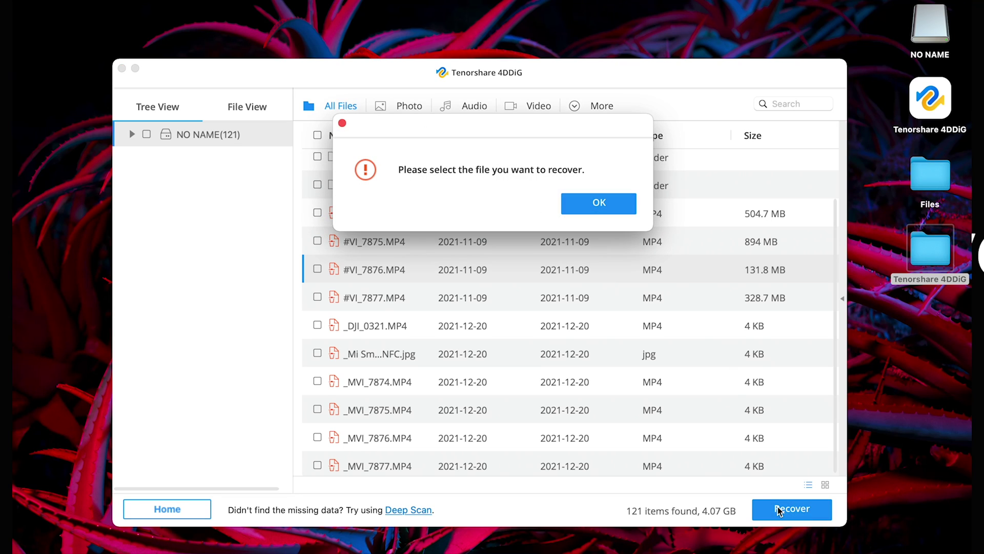
pyautogui.click(593, 216)
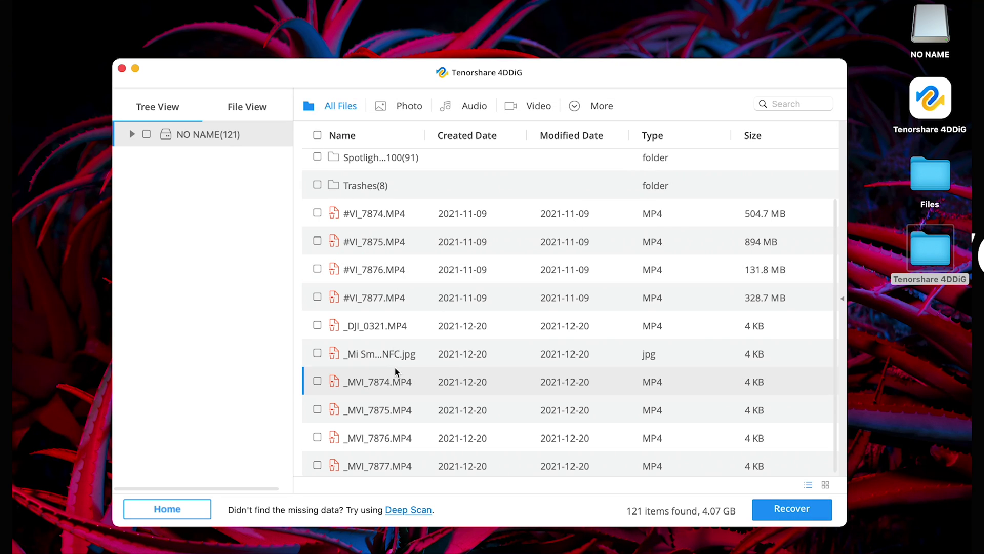
pyautogui.click(758, 509)
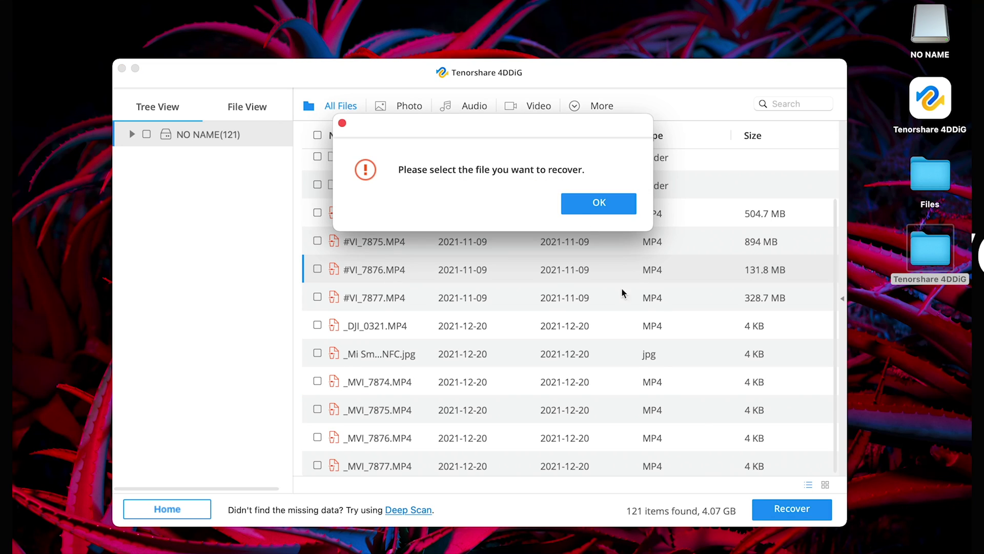
pyautogui.click(601, 210)
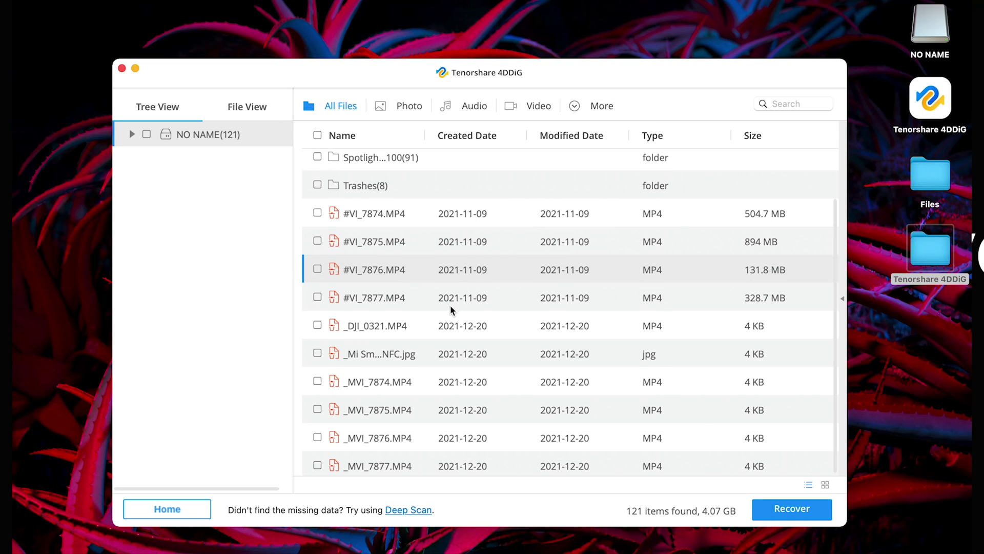
# Recover #VI_7876.MP4 into the Desktop's Tenorshare 4DDiG folder and close the completion message.
pyautogui.click(317, 272)
pyautogui.click(784, 509)
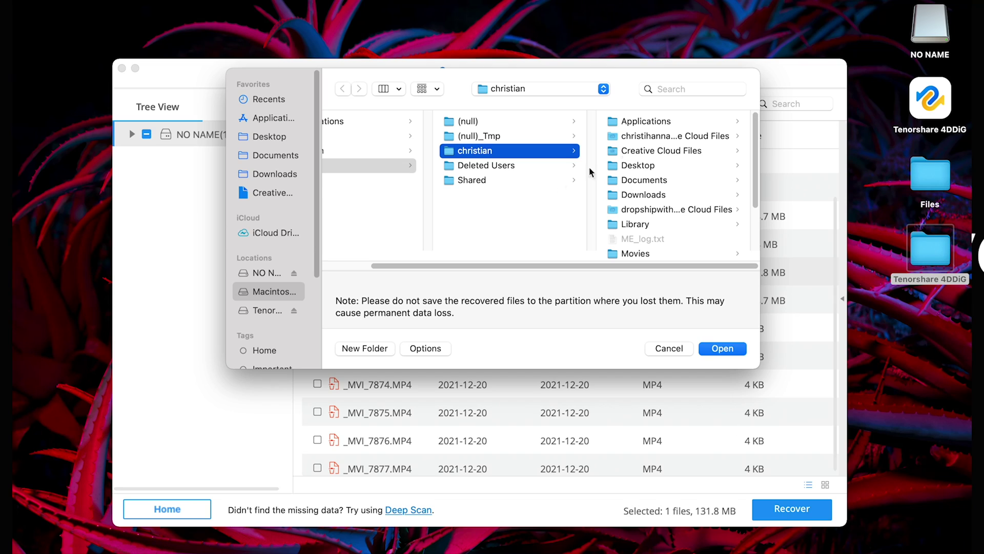
pyautogui.click(279, 140)
pyautogui.click(400, 139)
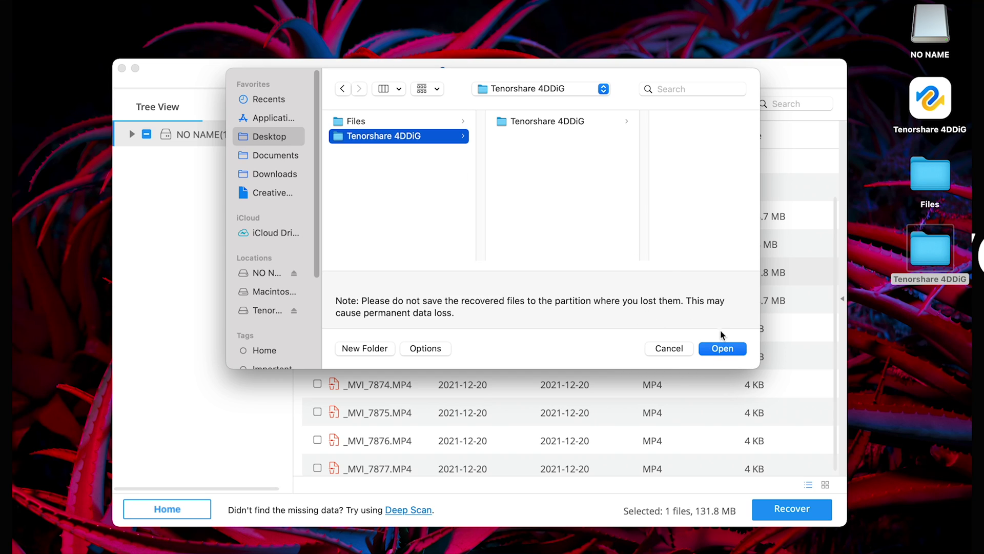
pyautogui.click(714, 351)
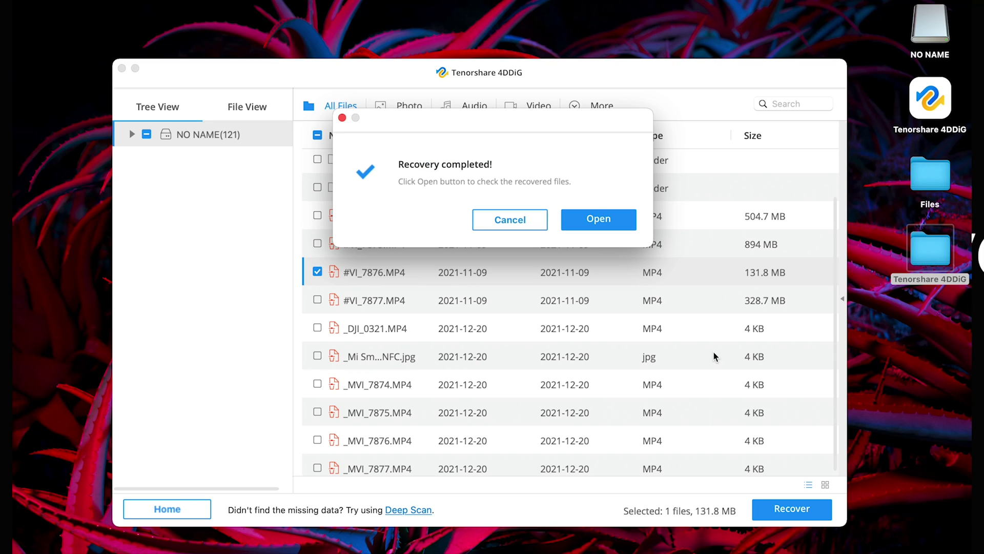
pyautogui.click(536, 224)
pyautogui.click(912, 263)
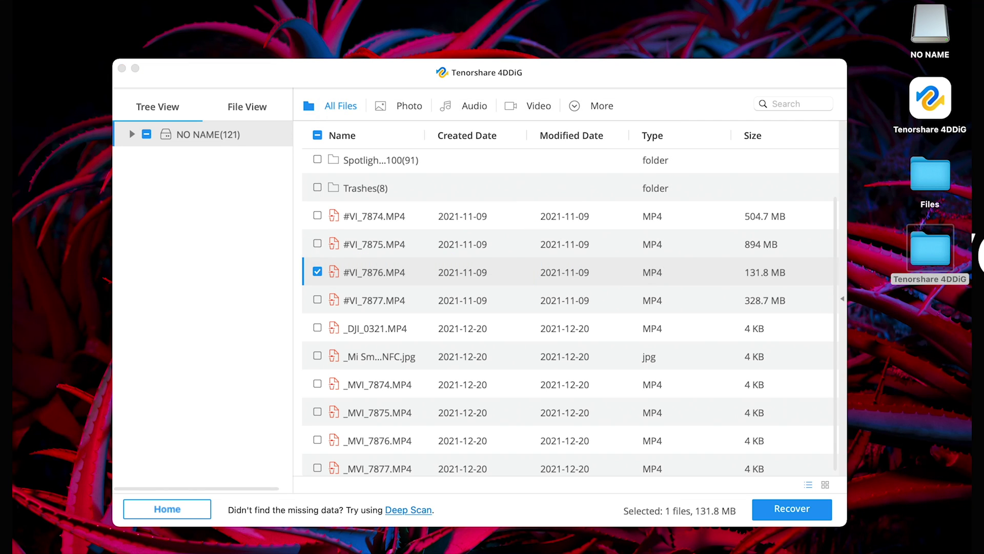
# Open the Tenorshare 4DDiG folder, expand NO NAME, and play the recovered 18-second #VI_7876.MP4.
pyautogui.press('super+o')
pyautogui.moveTo(216, 382); pyautogui.dragTo(433, 103)
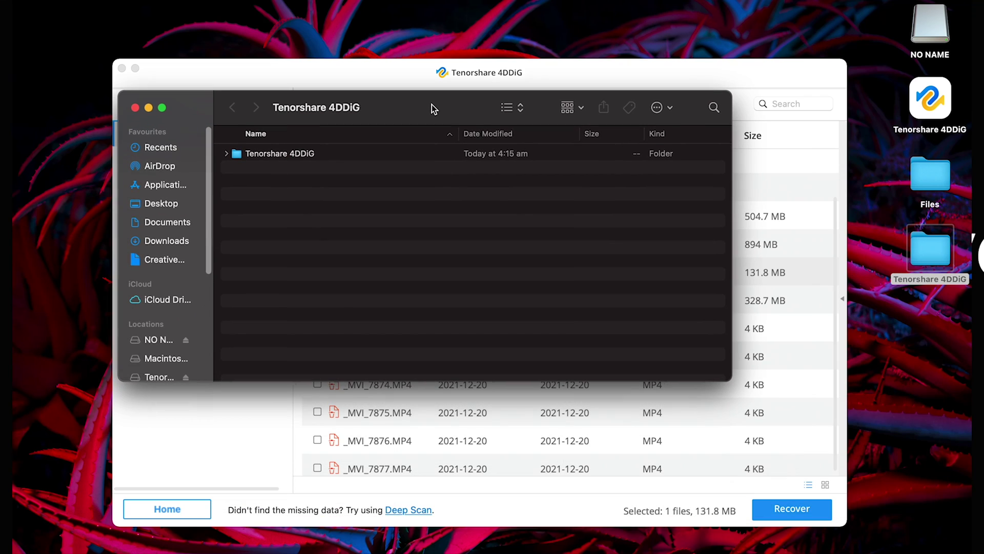
pyautogui.click(228, 154)
pyautogui.click(241, 170)
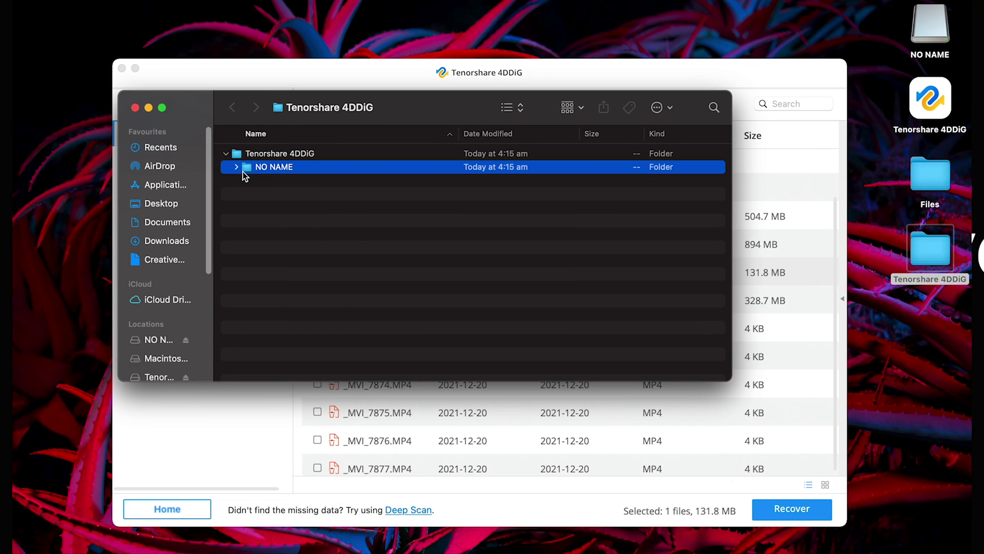
pyautogui.click(236, 167)
pyautogui.click(298, 182)
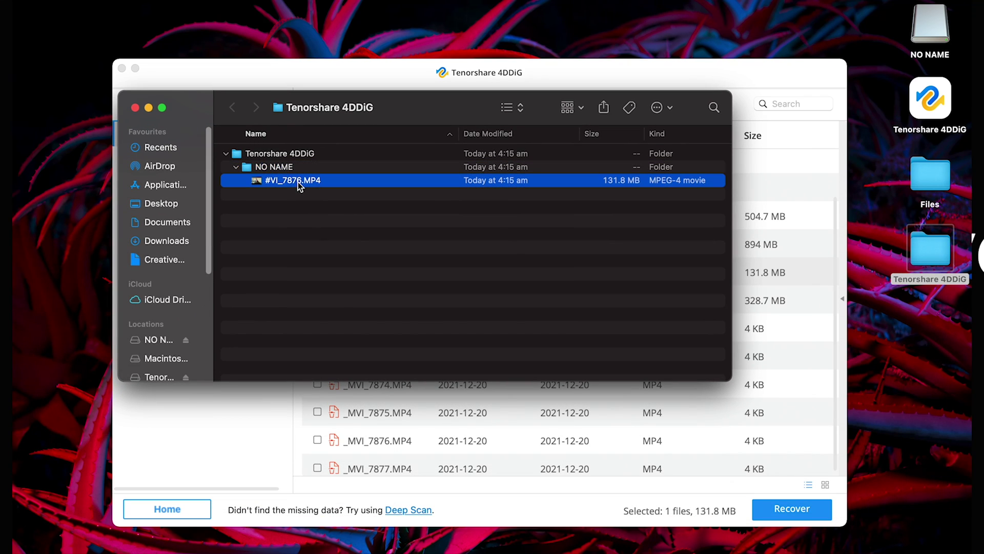
pyautogui.doubleClick(325, 181)
pyautogui.click(135, 108)
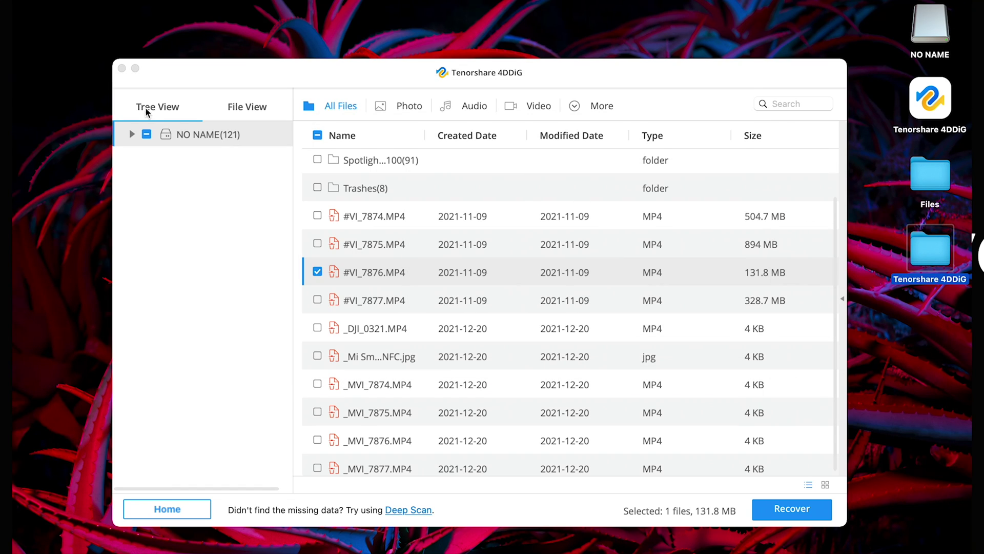
# Untick #VI_7876.MP4 so none of the 121 found items remains selected.
pyautogui.click(319, 276)
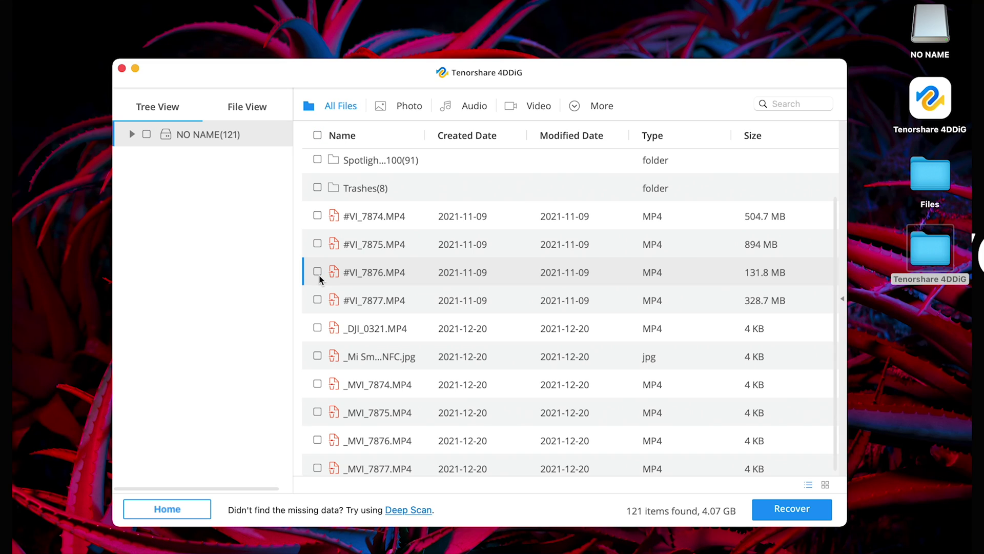